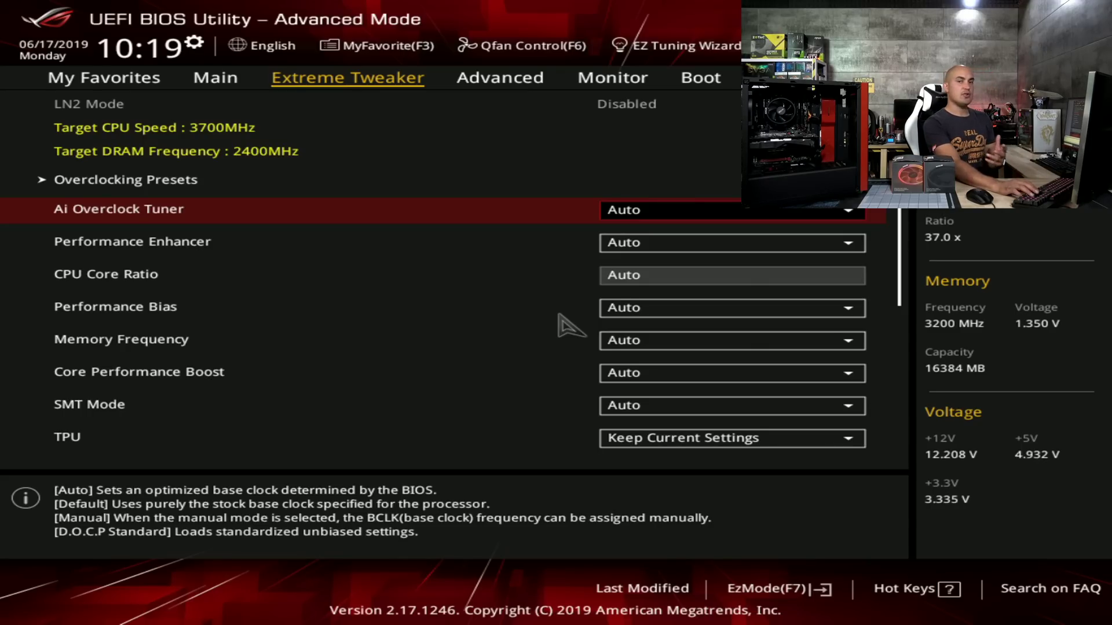
- Set the Ai Overclock Tuner to D.O.C.P. Standard
key(Return)
key(Down)
key(Down)
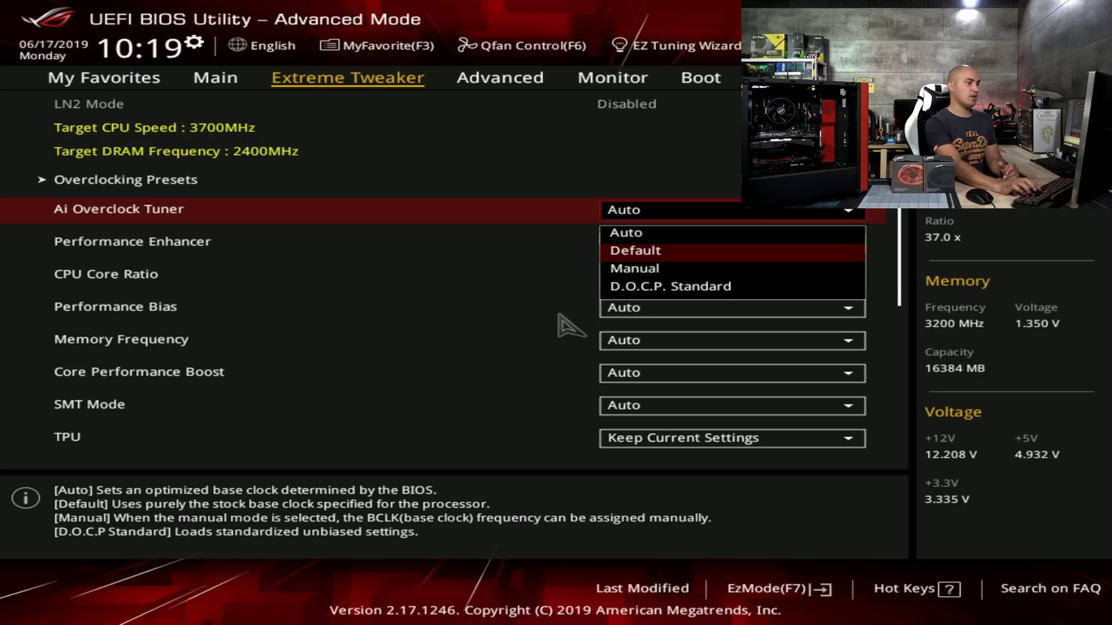
key(Down)
key(Return)
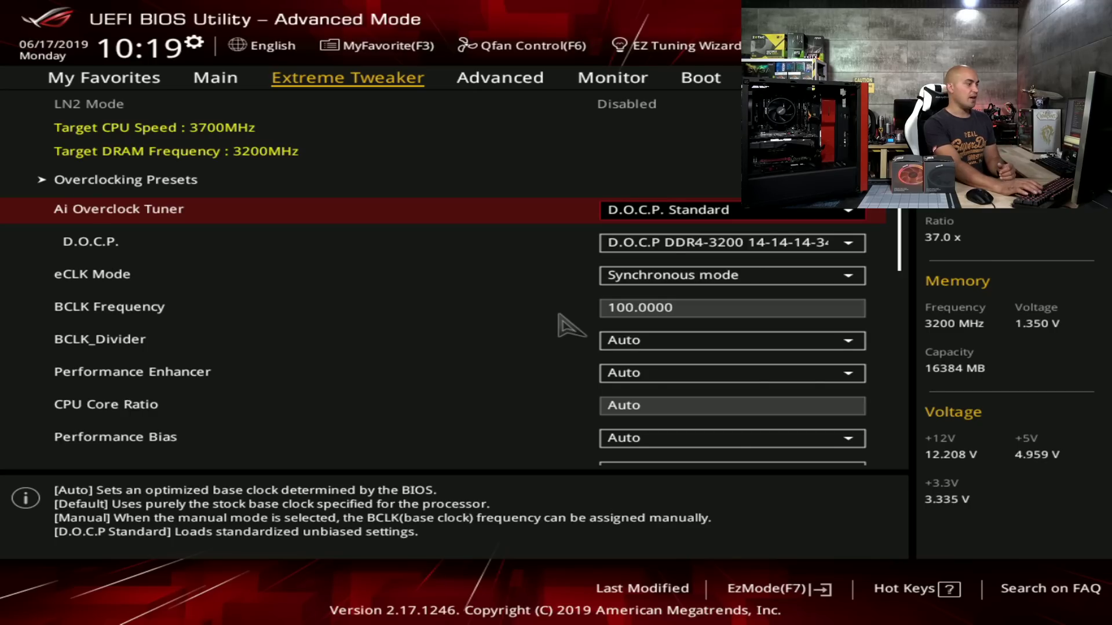
- Open the External Digi+ Power Control settings from the Extreme Tweaker page
key(Down)
key(Down)
key(Down)
key(Down)
key(Down)
key(Down)
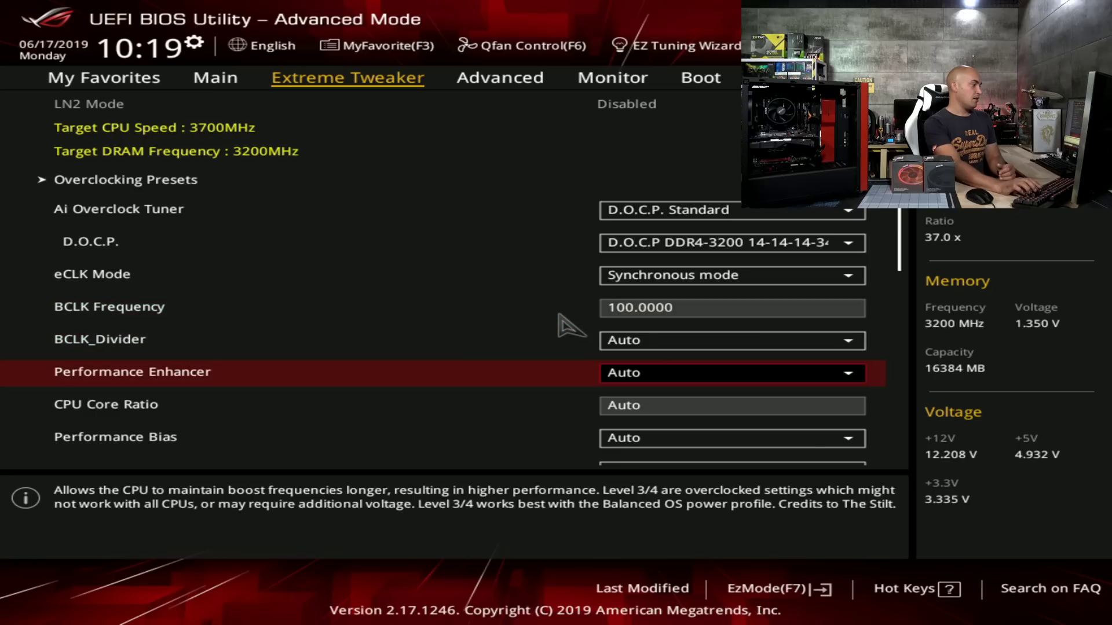
key(Down)
key(Down)
key(Down)
key(Down)
key(Down)
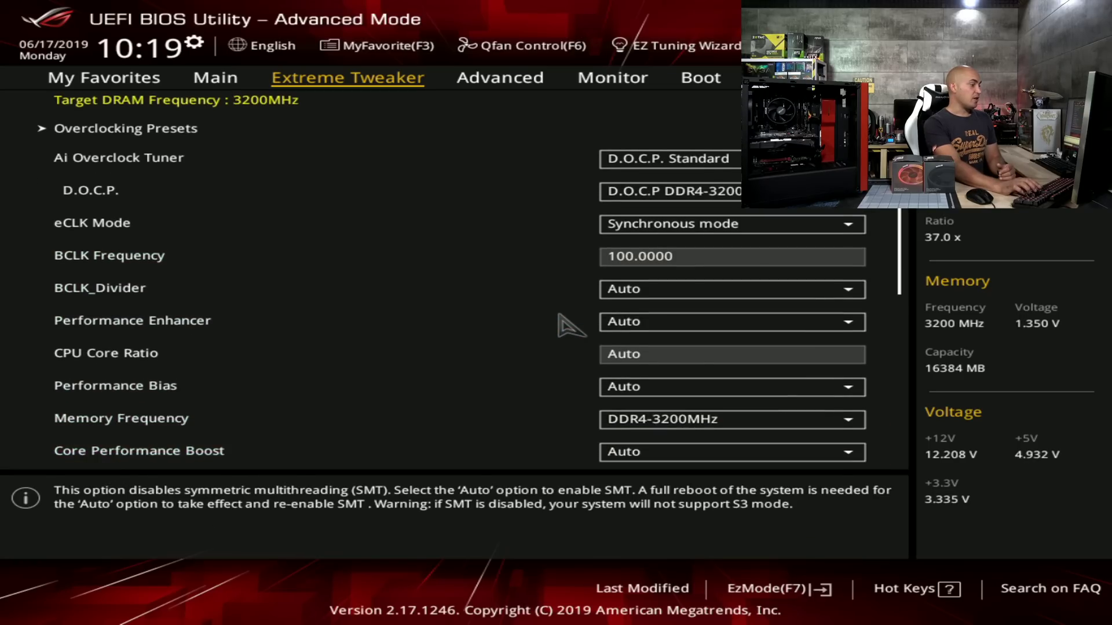
key(Down)
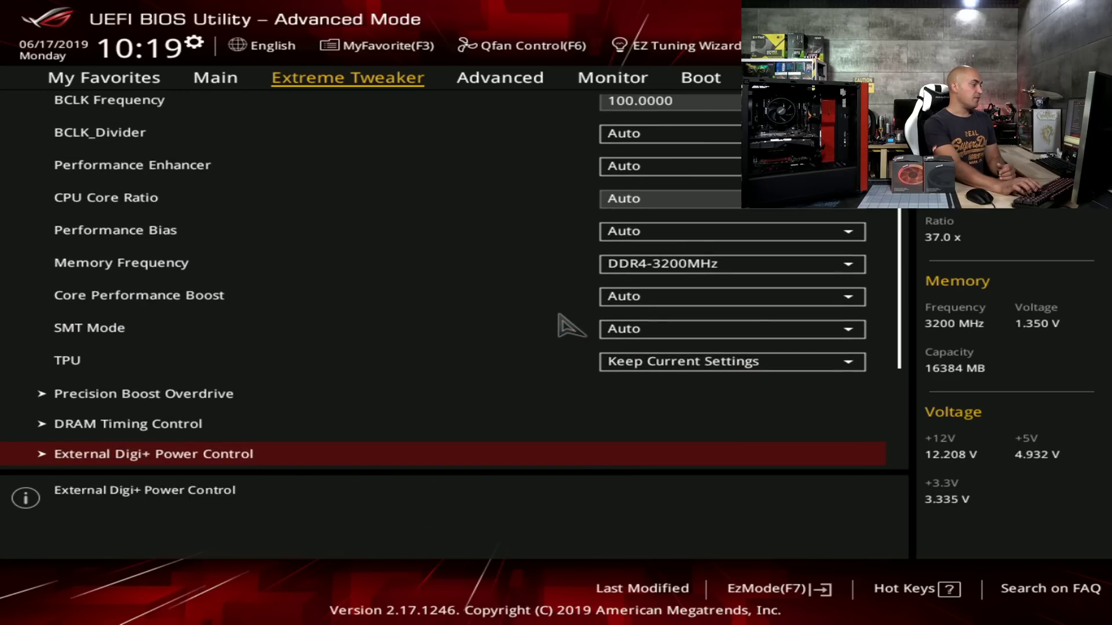
key(Up)
key(Down)
key(Return)
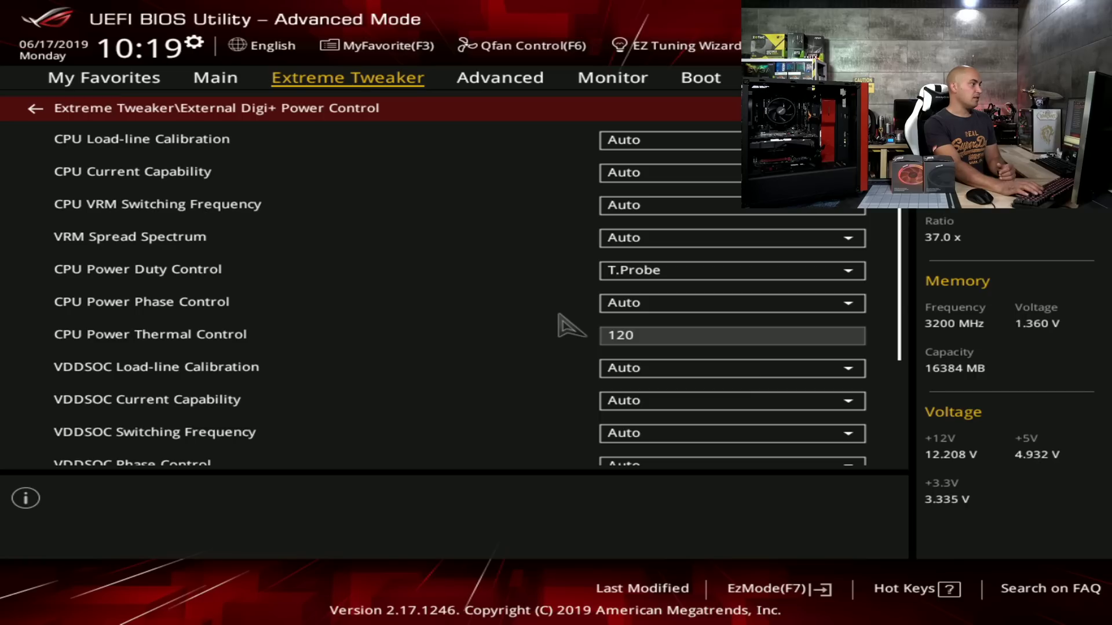
- Set CPU Load-line Calibration to Level 5 and return to the main Extreme Tweaker settings
key(Down)
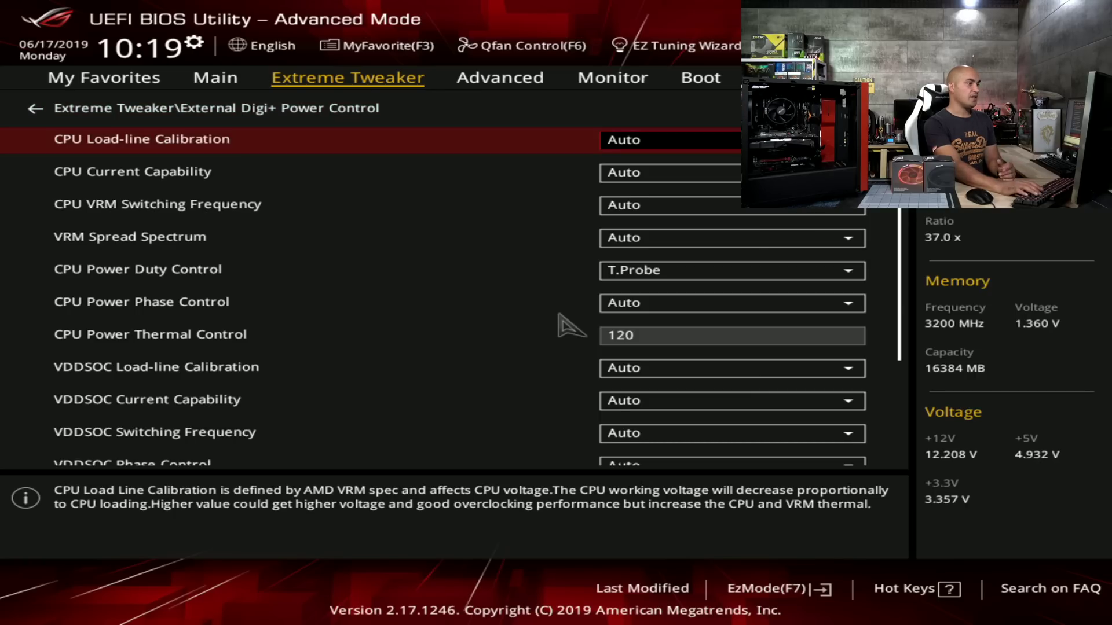
key(Return)
key(Down)
key(Down)
key(Down)
key(Down)
key(Down)
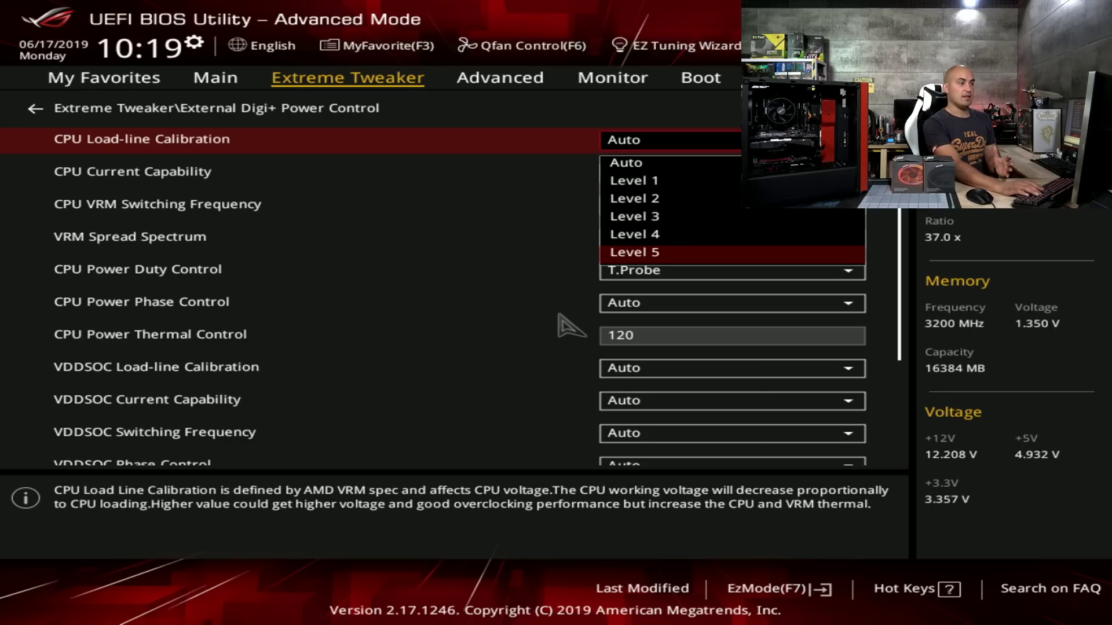
key(Return)
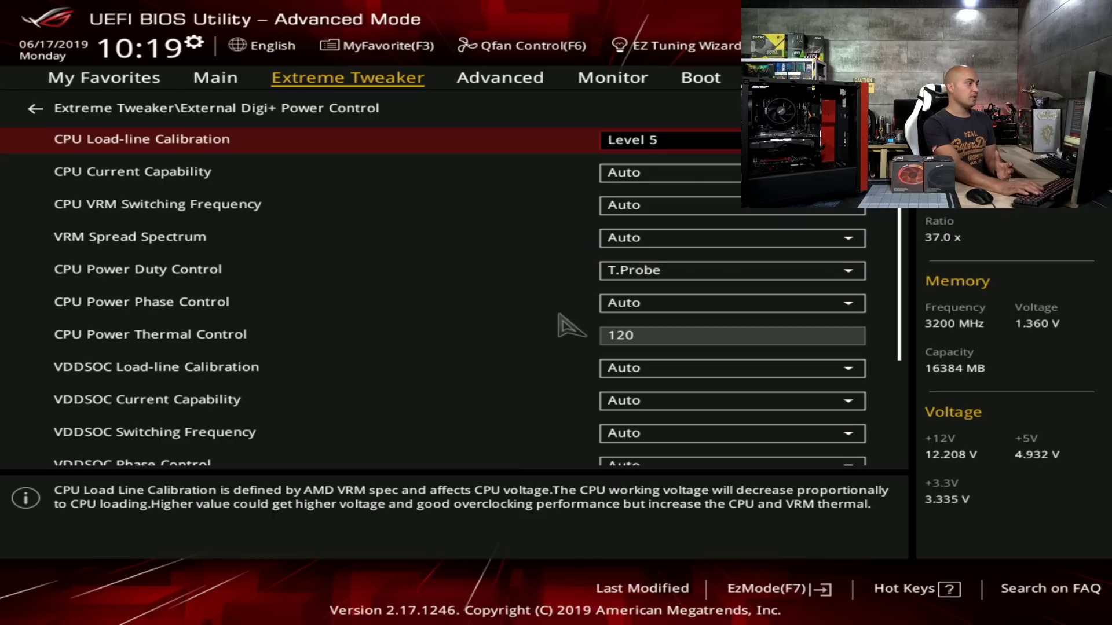
key(Up)
key(Return)
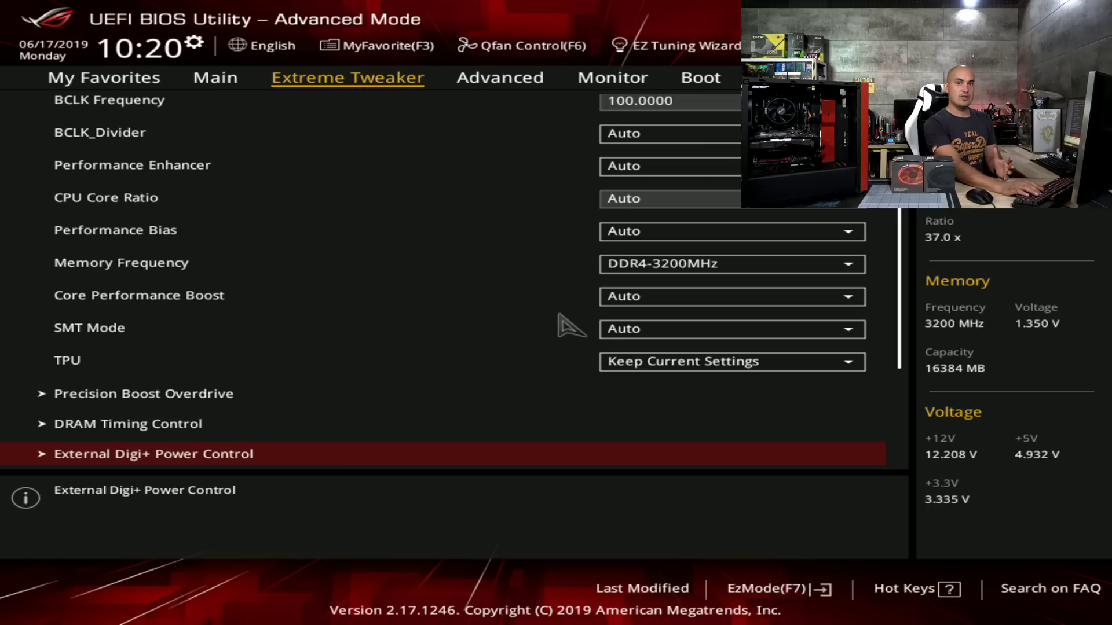
- Change the CPU Core Voltage setting to Manual mode
key(Down)
key(Down)
key(Down)
key(Down)
key(Down)
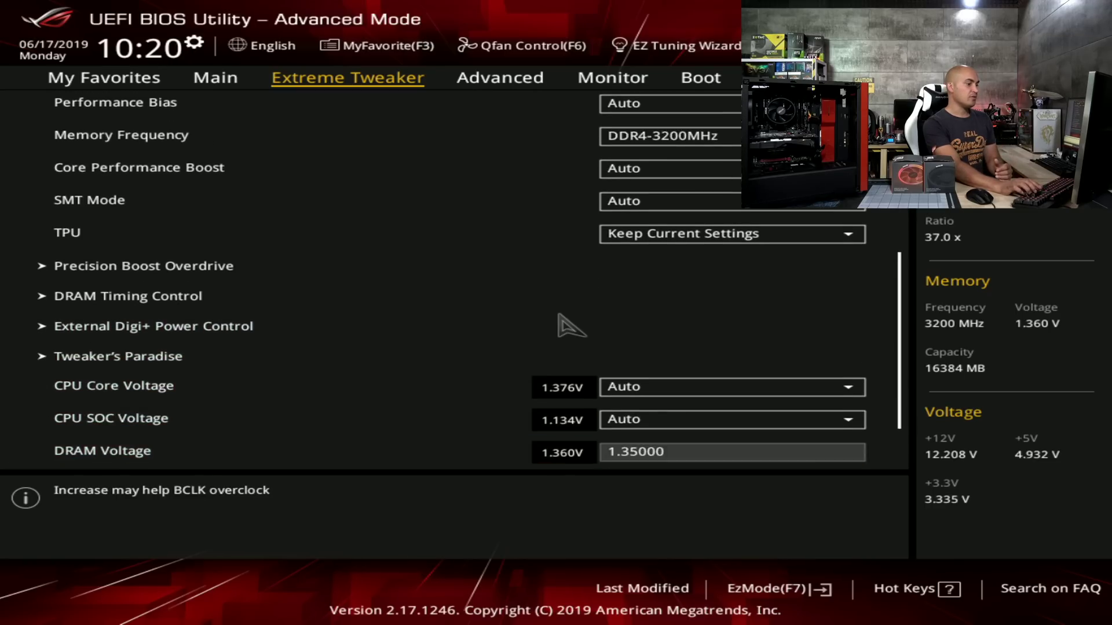
key(Up)
key(Up)
key(Up)
key(Return)
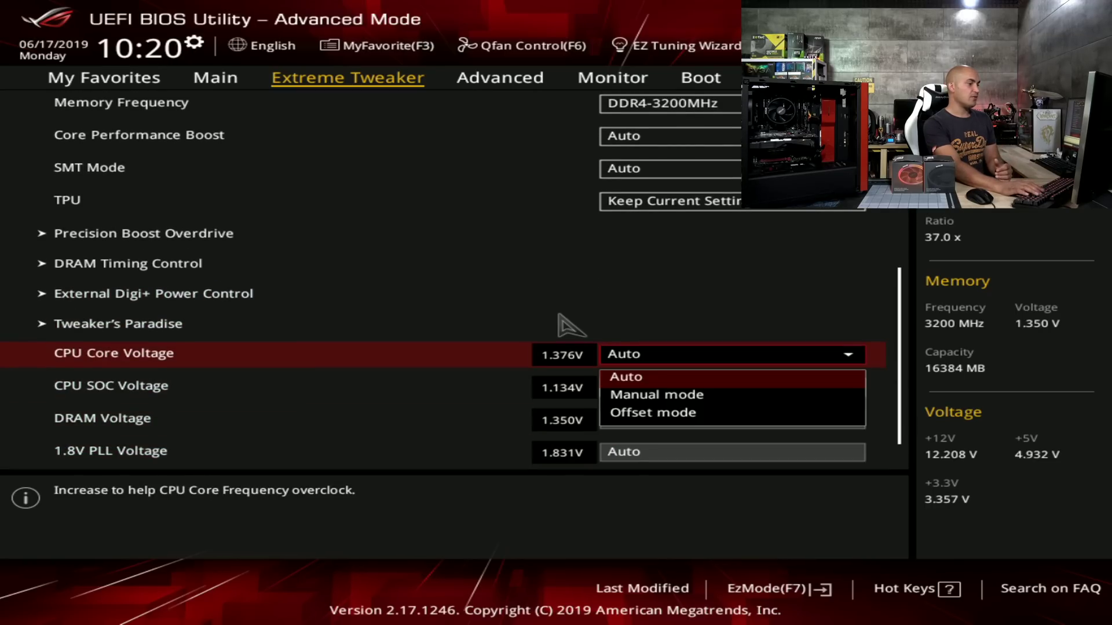
key(Down)
key(Return)
- Set the CPU Core Voltage Override to 1.375 V
key(Down)
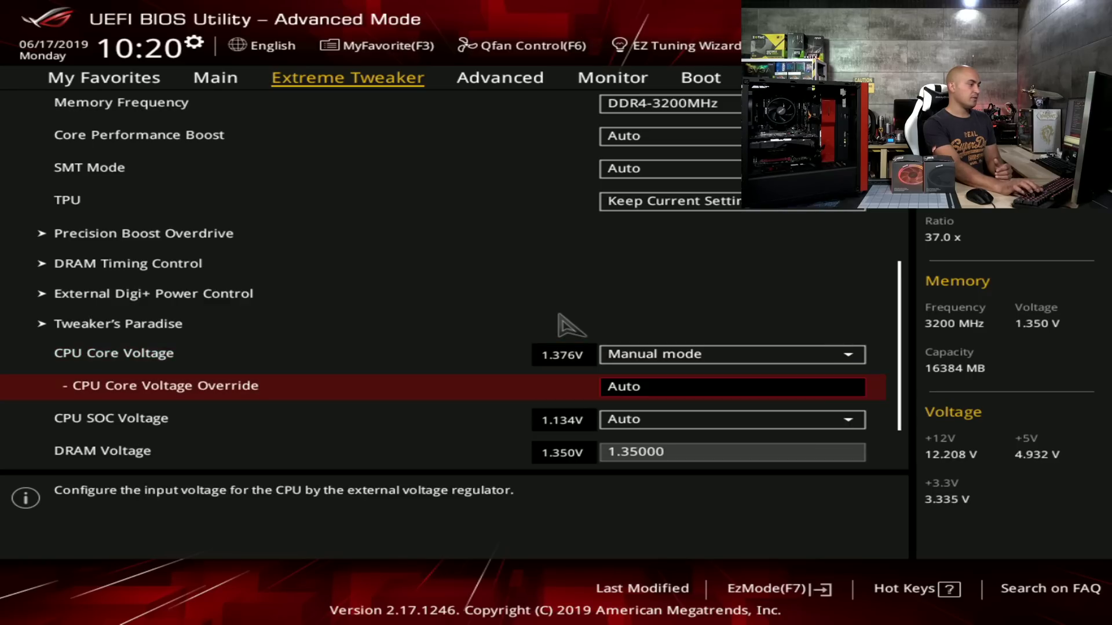
text(1)
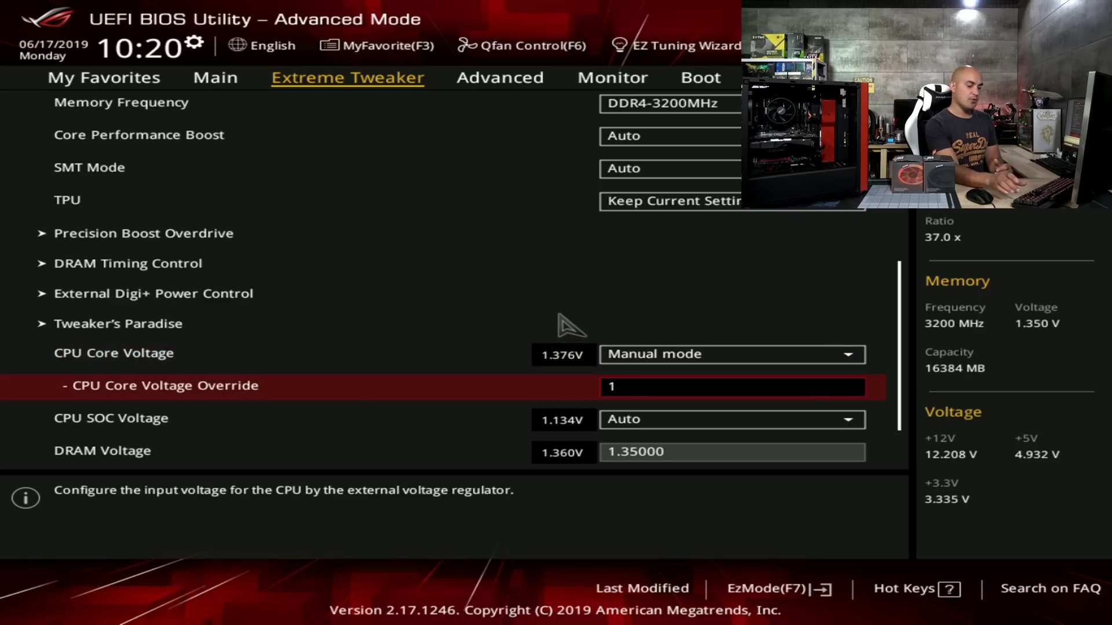
text(.)
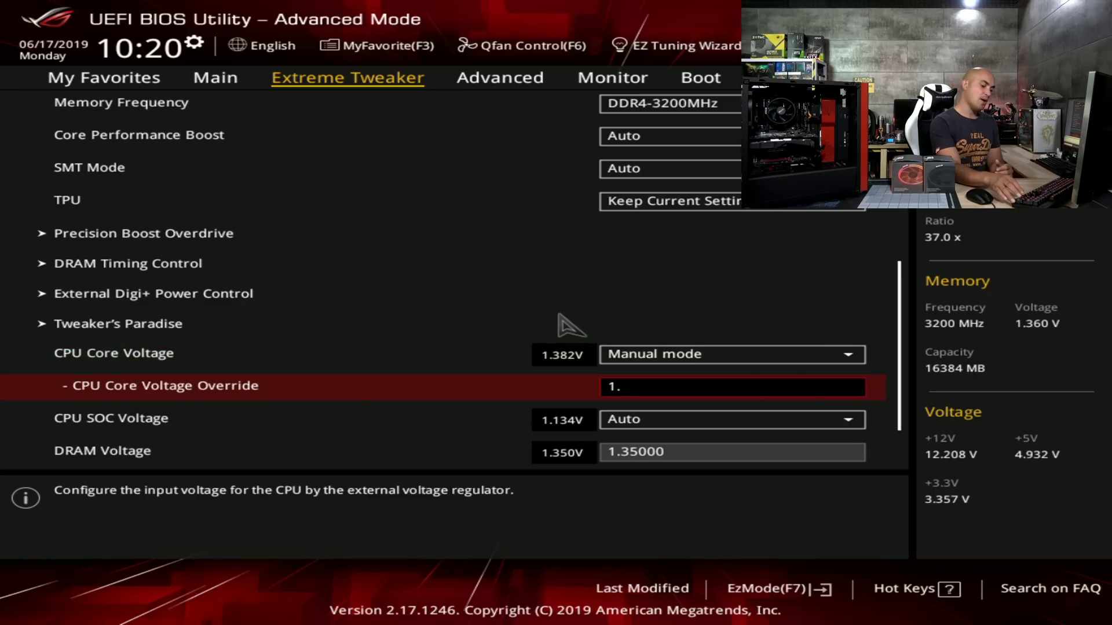
text(375)
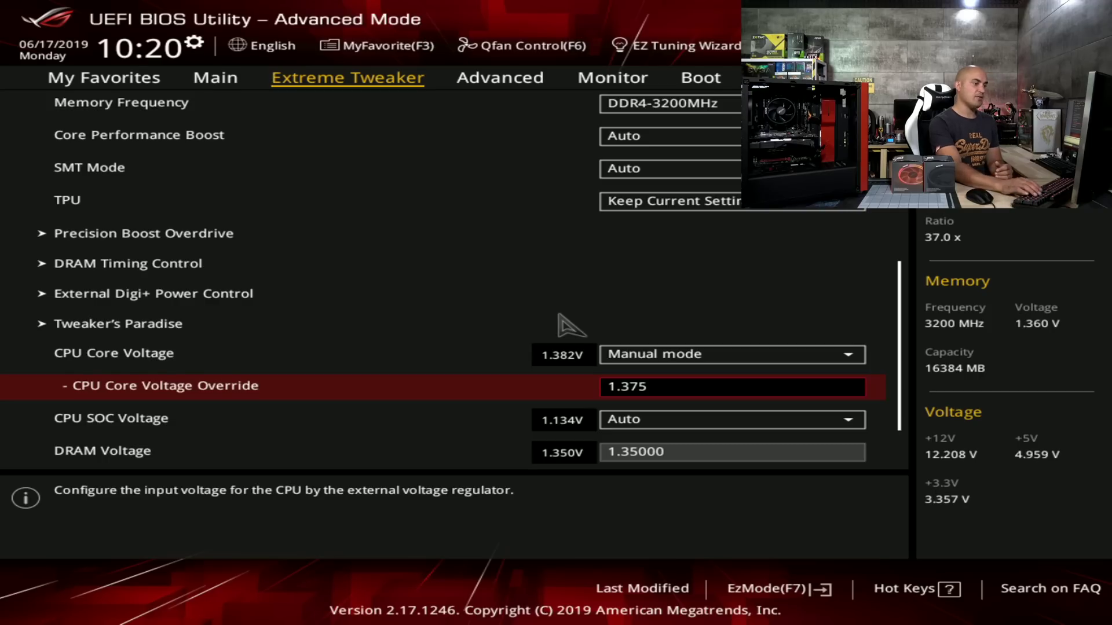
key(Return)
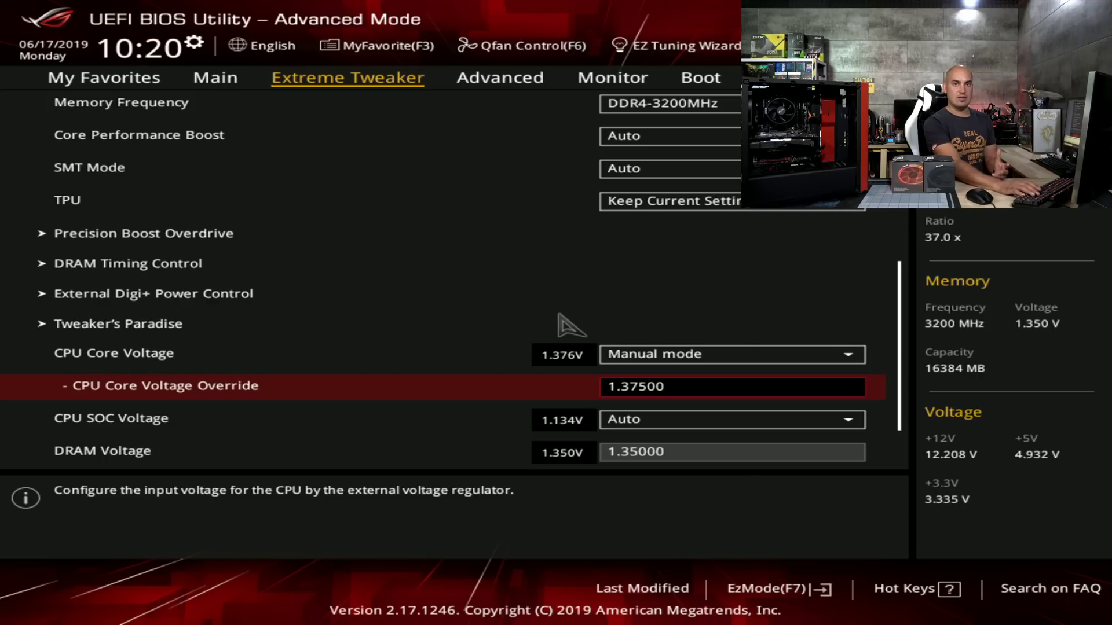
- Set the CPU Core Ratio to 41
key(Down)
key(Down)
key(Down)
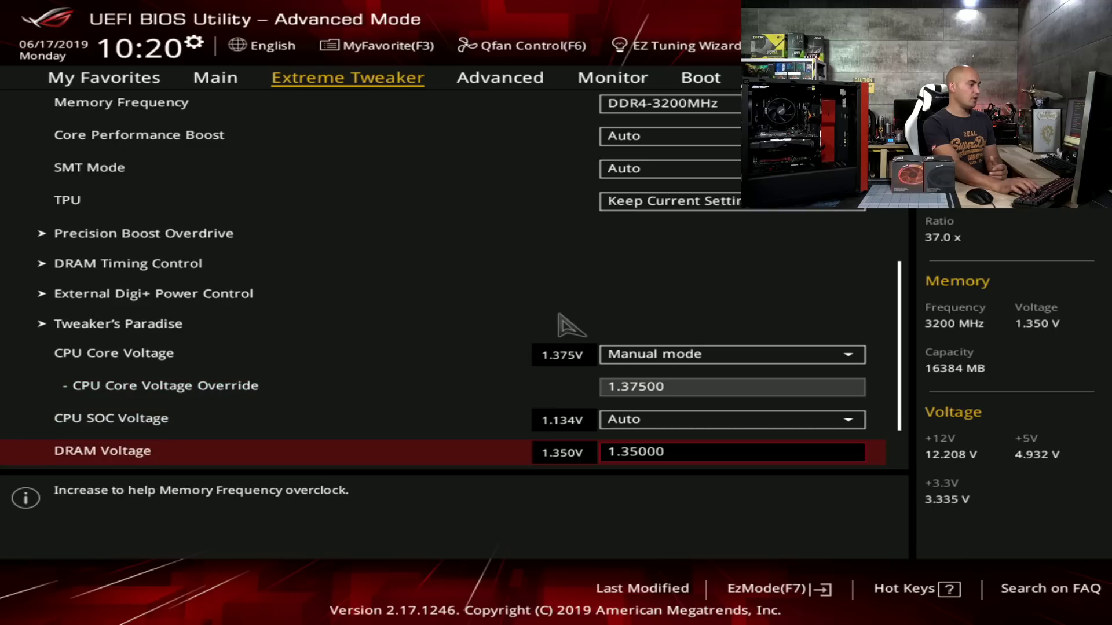
key(Down)
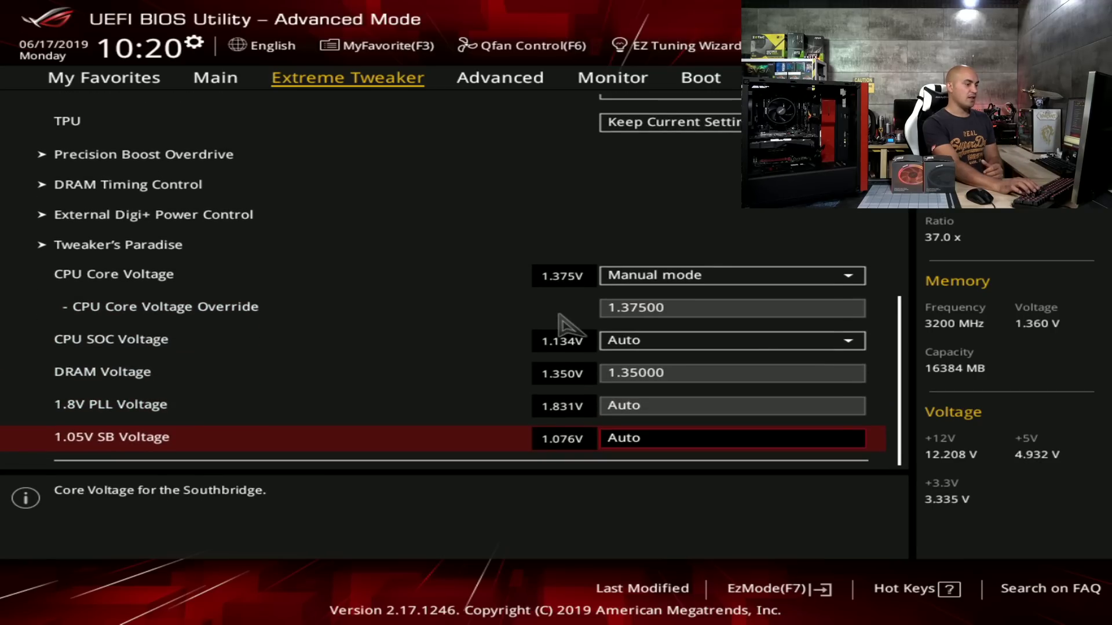
key(Up)
key(Up)
key(Up)
key(Up)
key(Up)
key(Up)
key(Up)
key(Up)
key(Up)
key(Up)
key(Up)
key(Up)
key(Up)
key(Up)
key(Up)
key(Up)
key(Up)
key(Up)
key(Up)
key(Up)
key(Up)
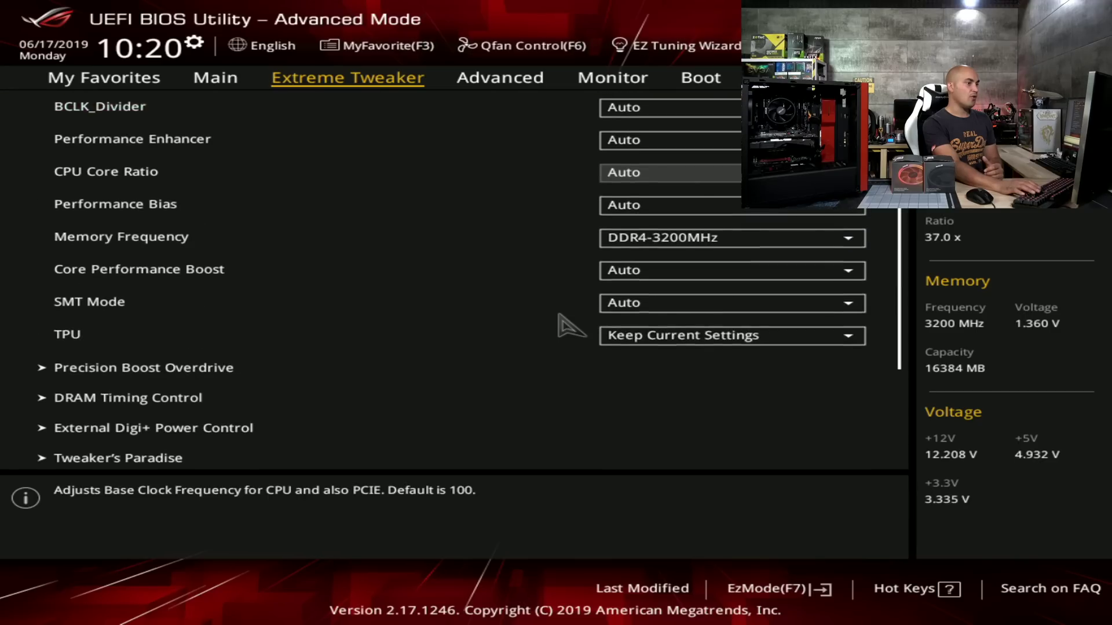
key(Down)
key(Down)
key(Down)
key(Down)
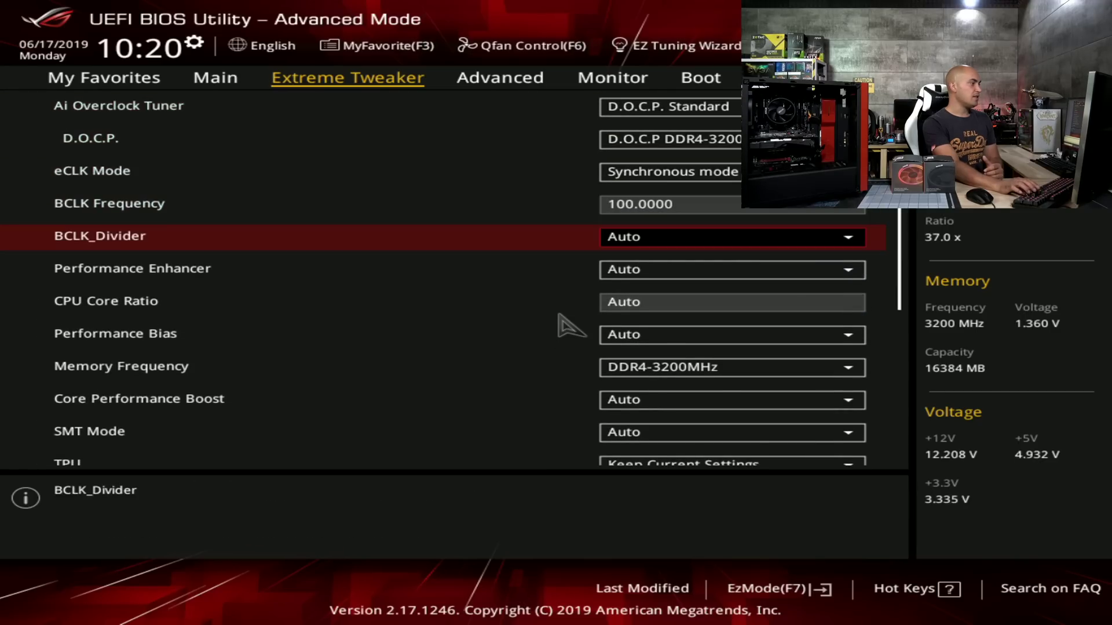
key(Up)
key(Down)
key(Down)
key(Down)
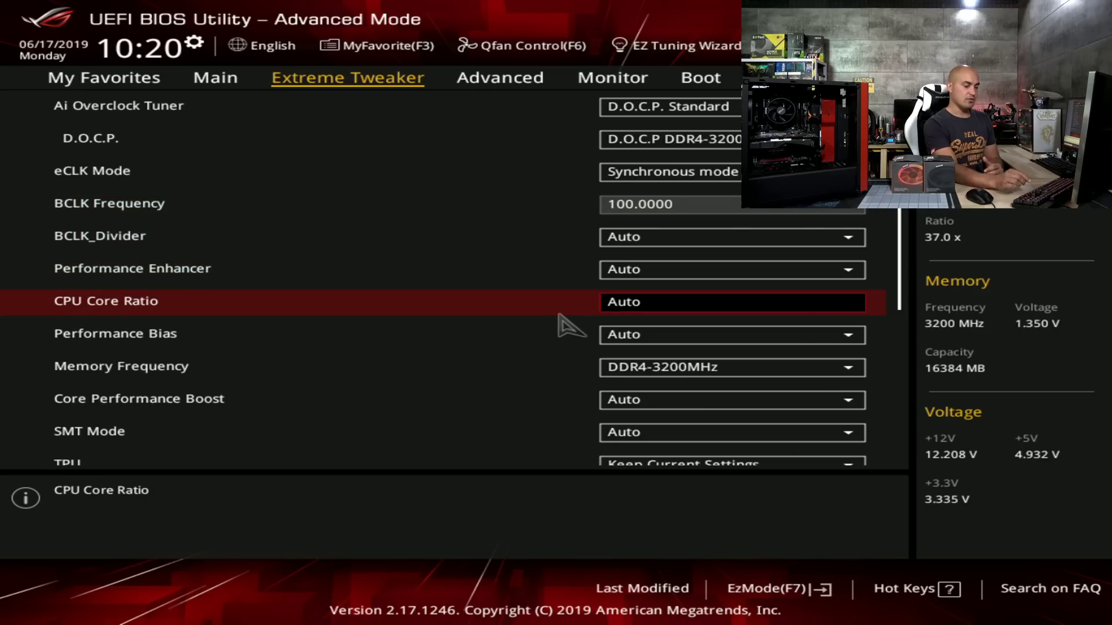
text(41)
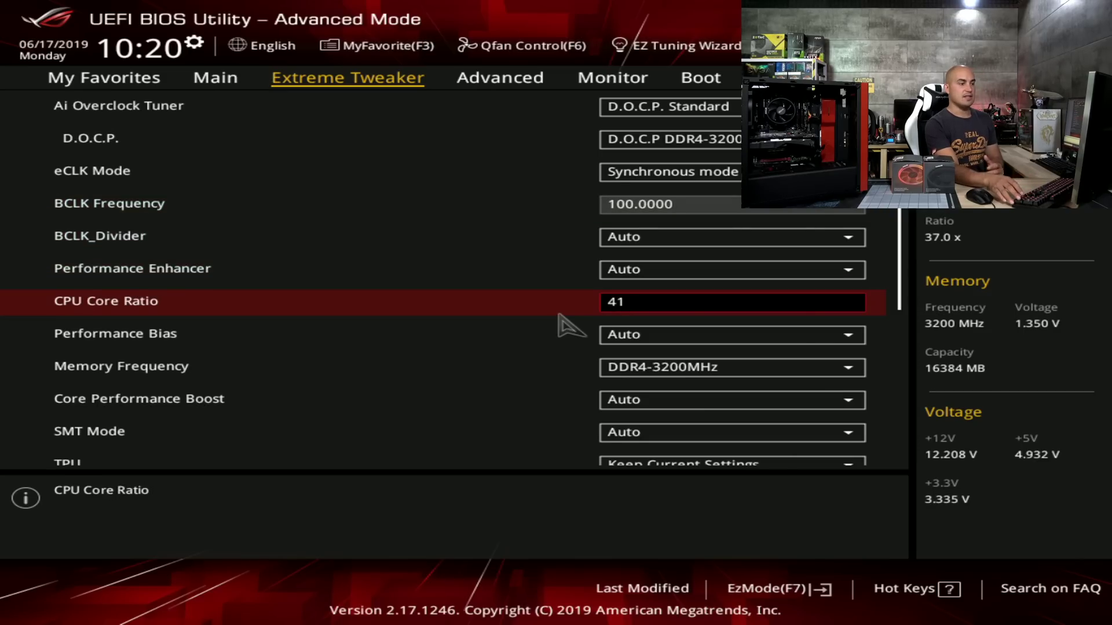
key(Return)
key(Up)
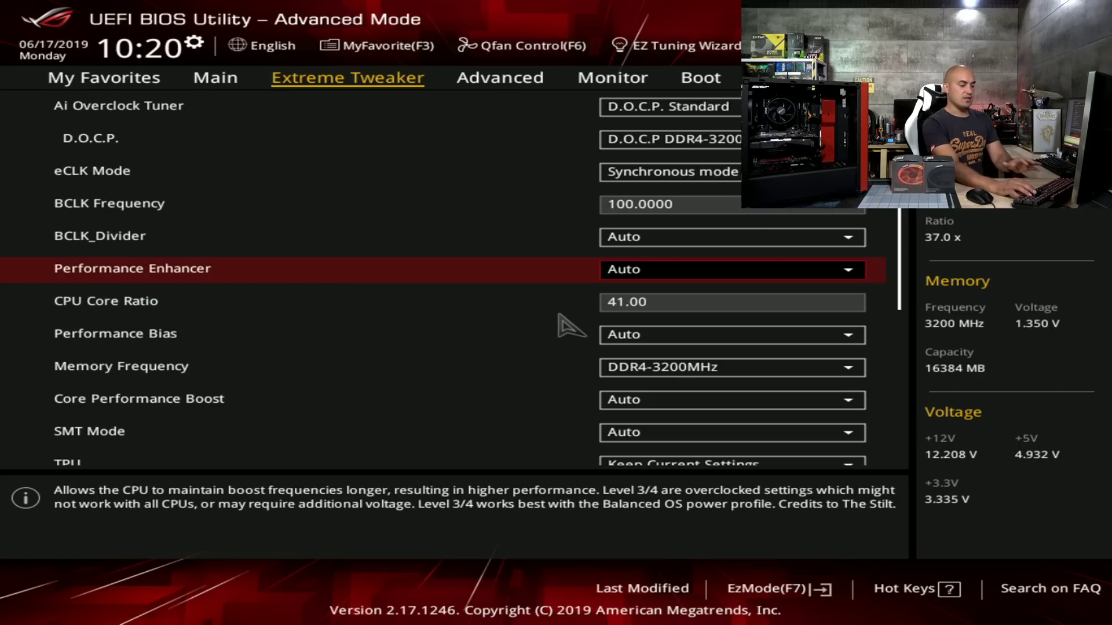
- Review the pending changes in the Save & reset summary without saving, and enter Auto for the CPU Core Ratio
key(F10)
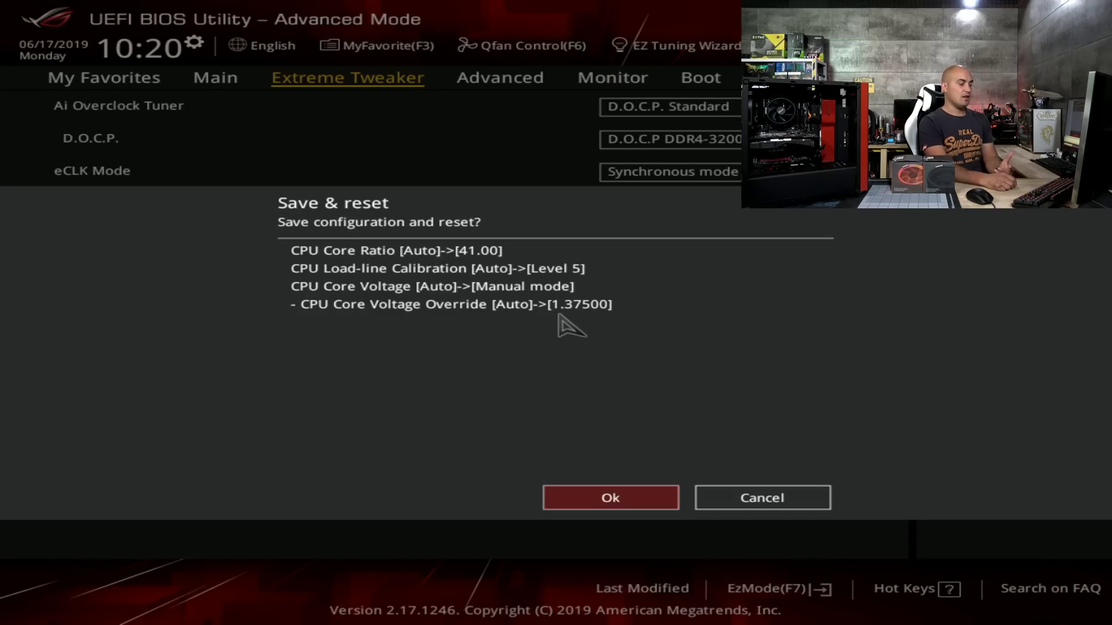
key(Escape)
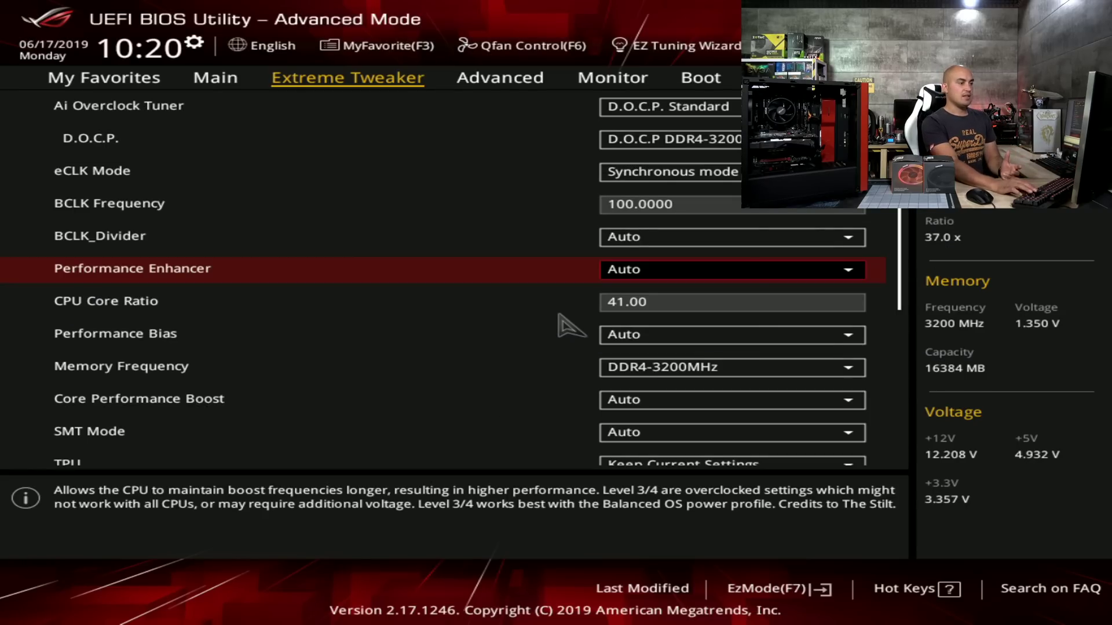
key(Down)
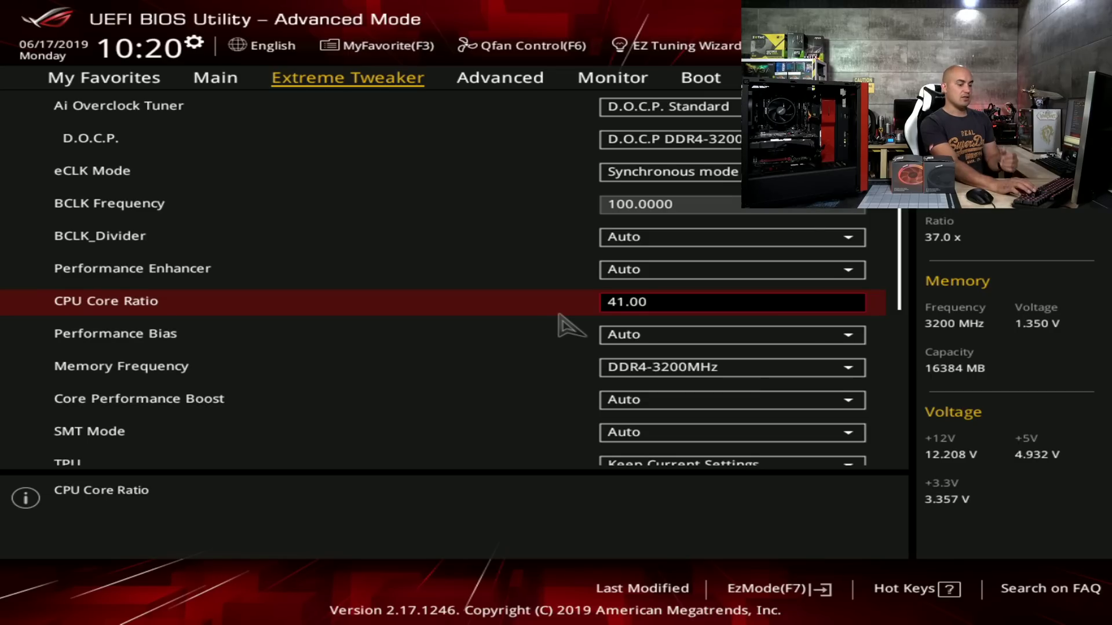
text(au)
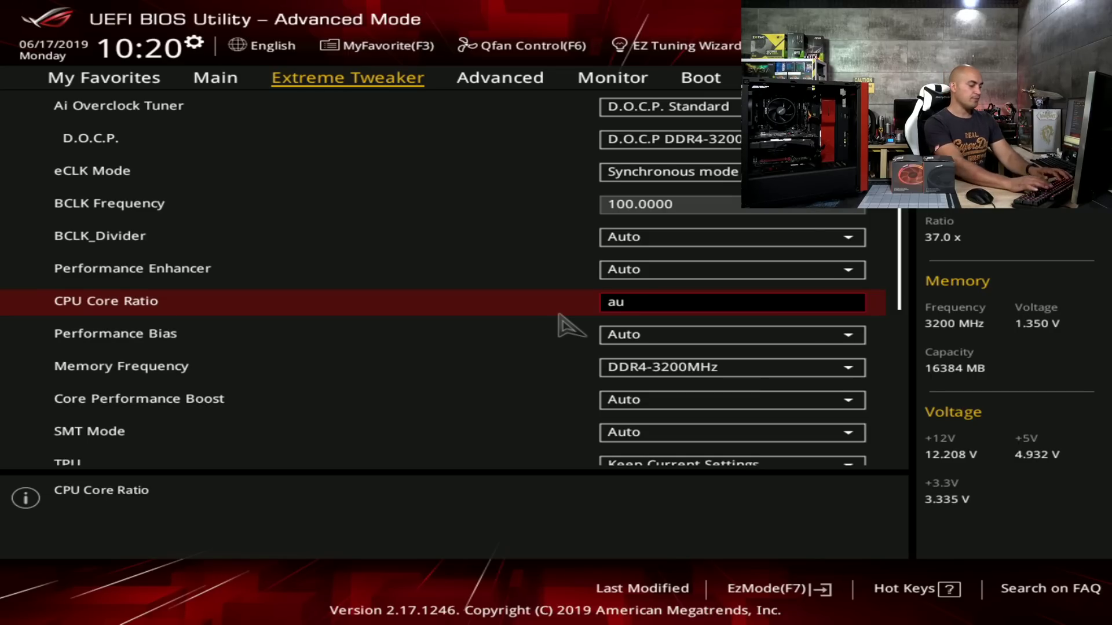
text(to)
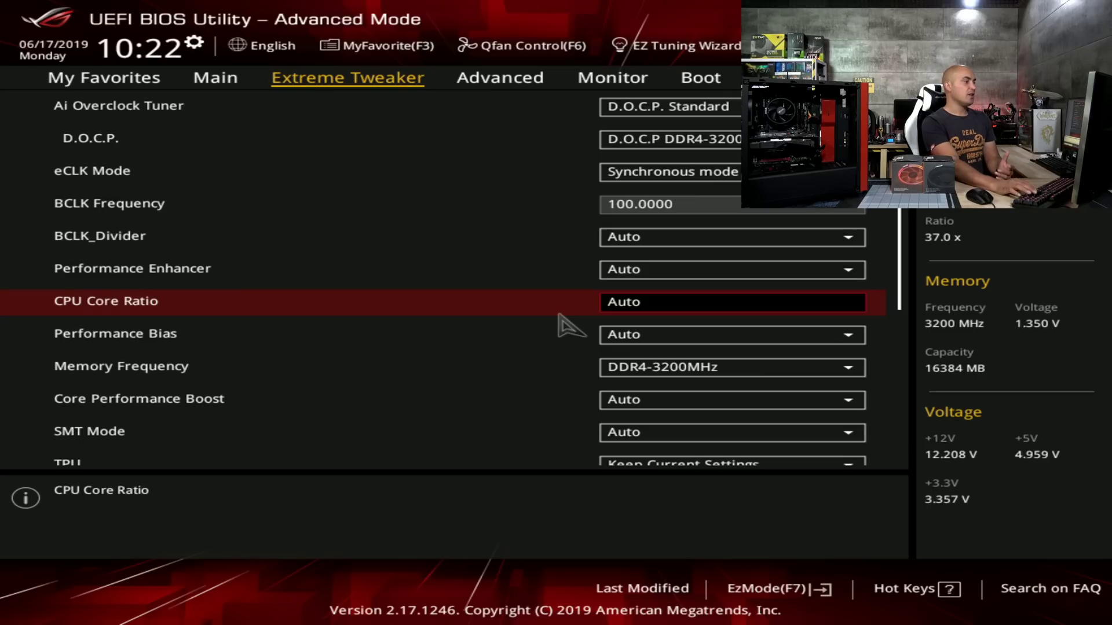
- Put the CPU Core Ratio back to 41 and confirm it
key(Down)
key(Up)
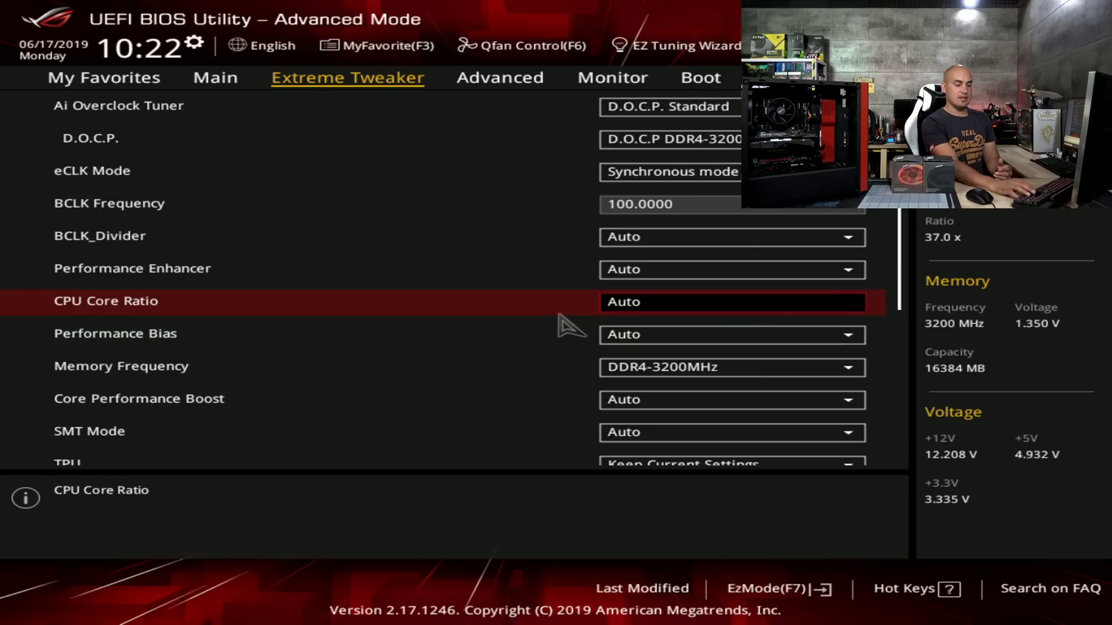
text(41)
key(Return)
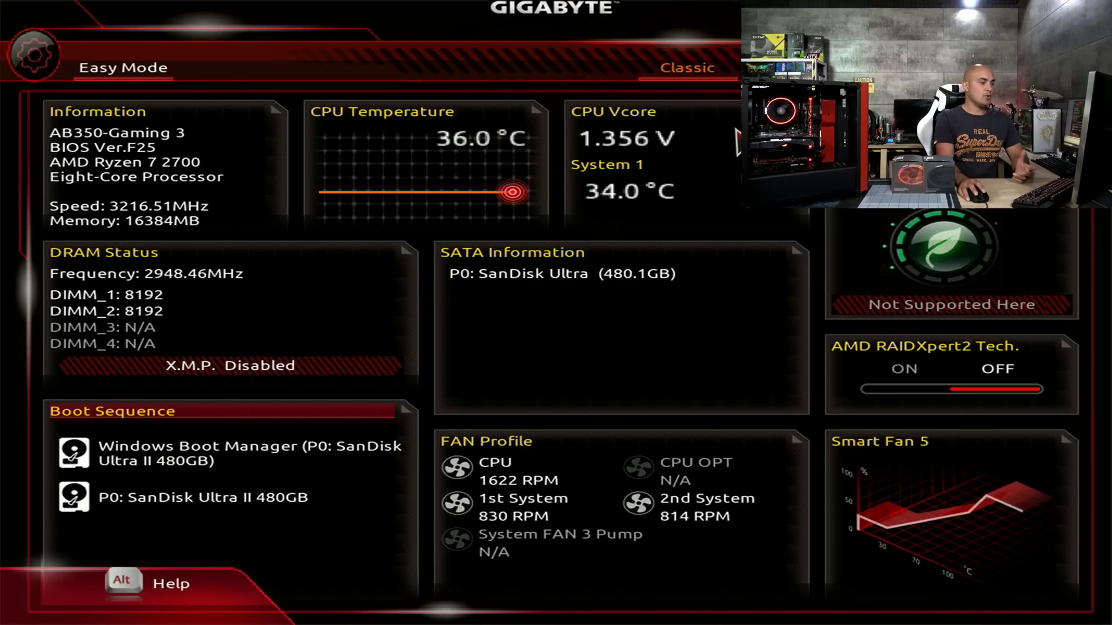
- In the Gigabyte BIOS, switch from Easy Mode to Classic mode and open Advanced Frequency Settings
click(703, 73)
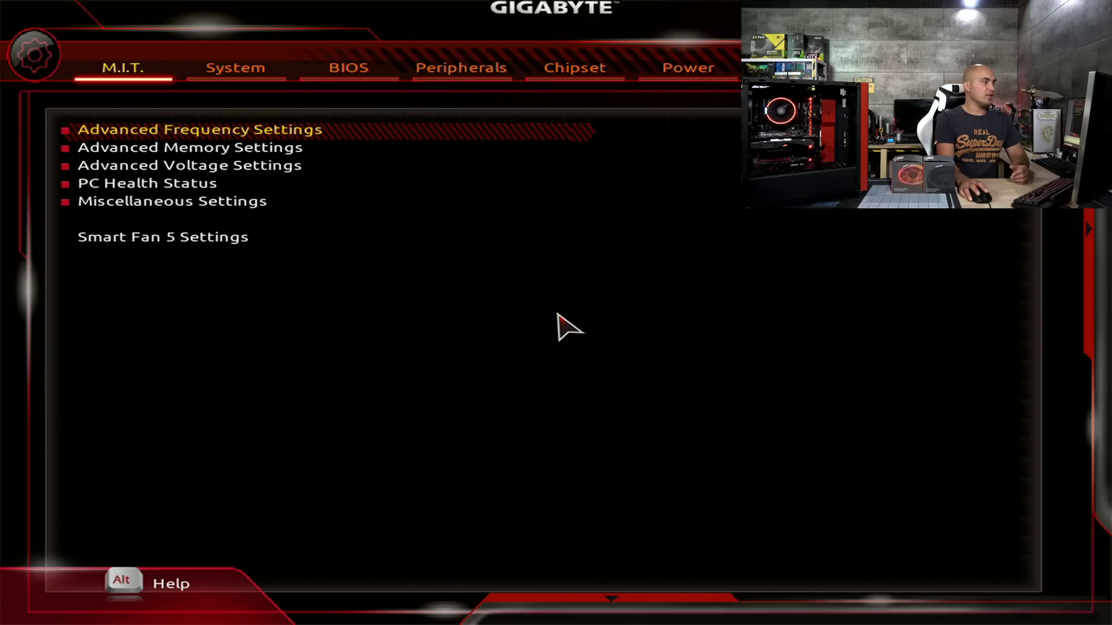
key(Return)
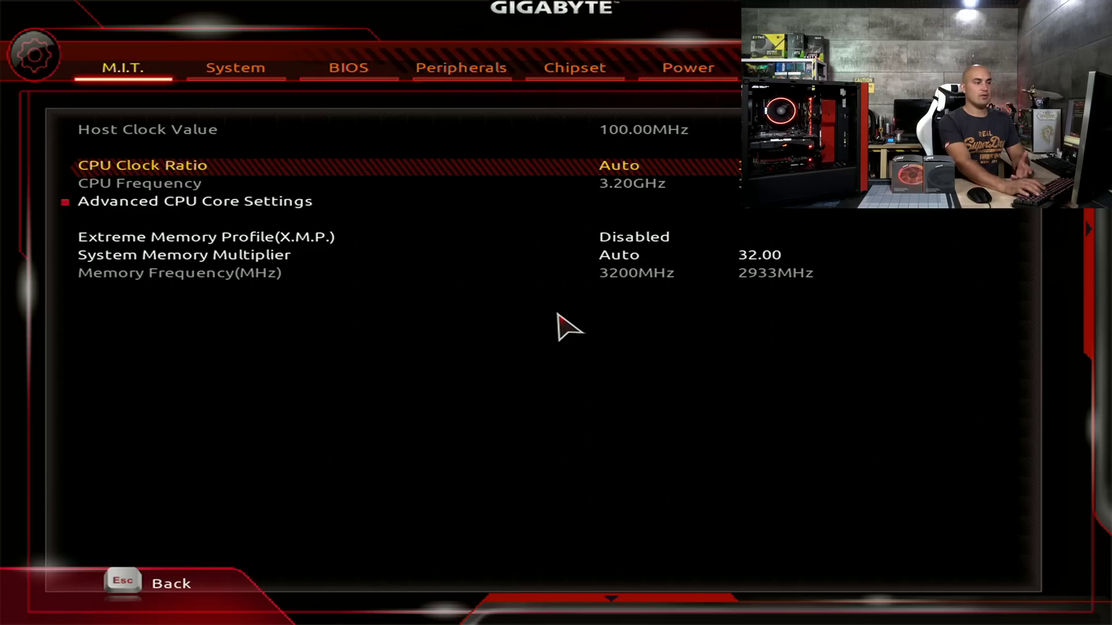
- Go over the X.M.P. and System Memory Multiplier entries, and open Advanced Voltage Settings
key(Down)
key(Down)
key(Down)
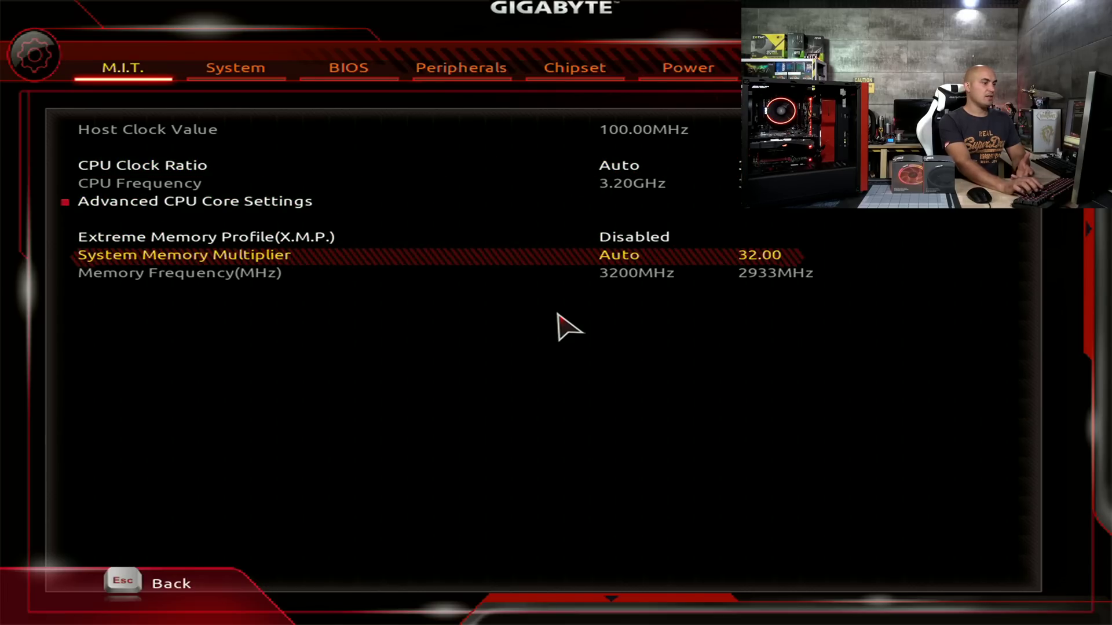
key(Up)
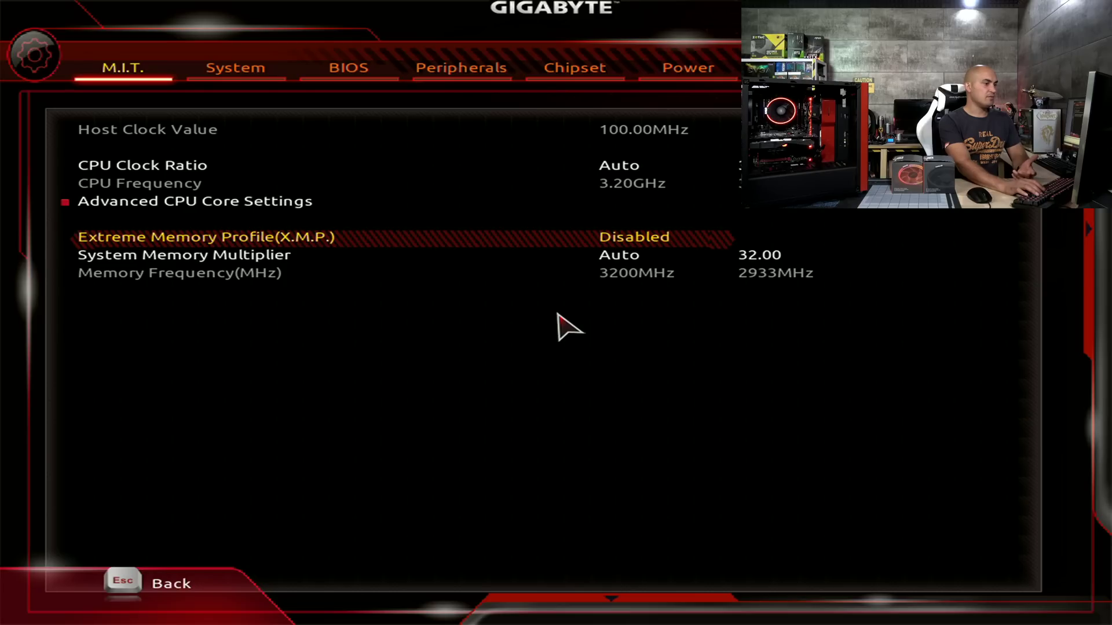
key(Escape)
key(Down)
key(Down)
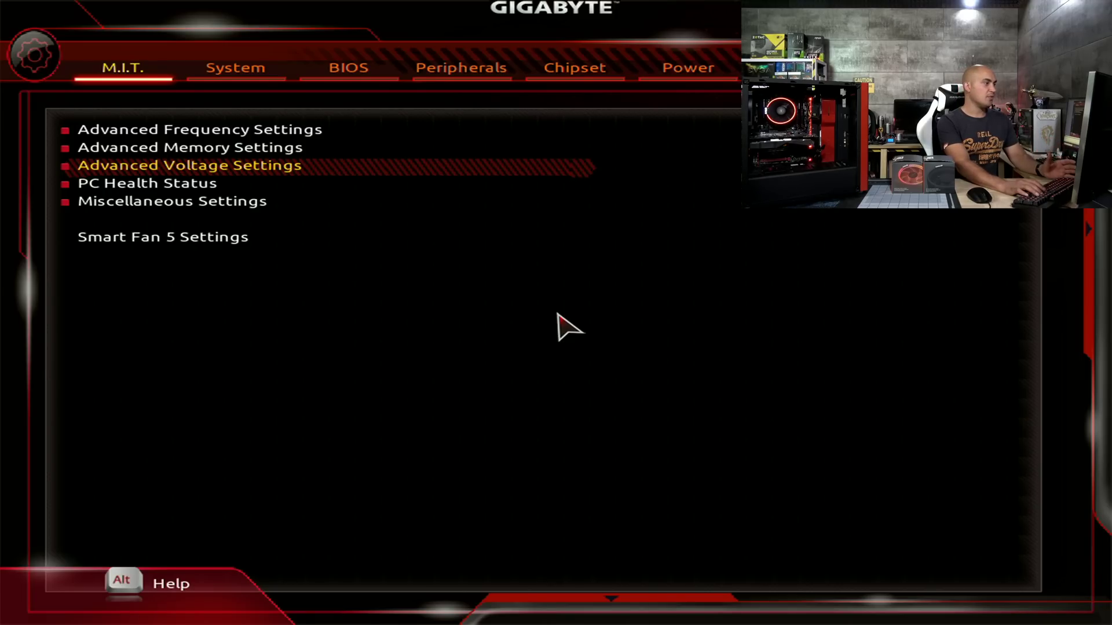
key(Return)
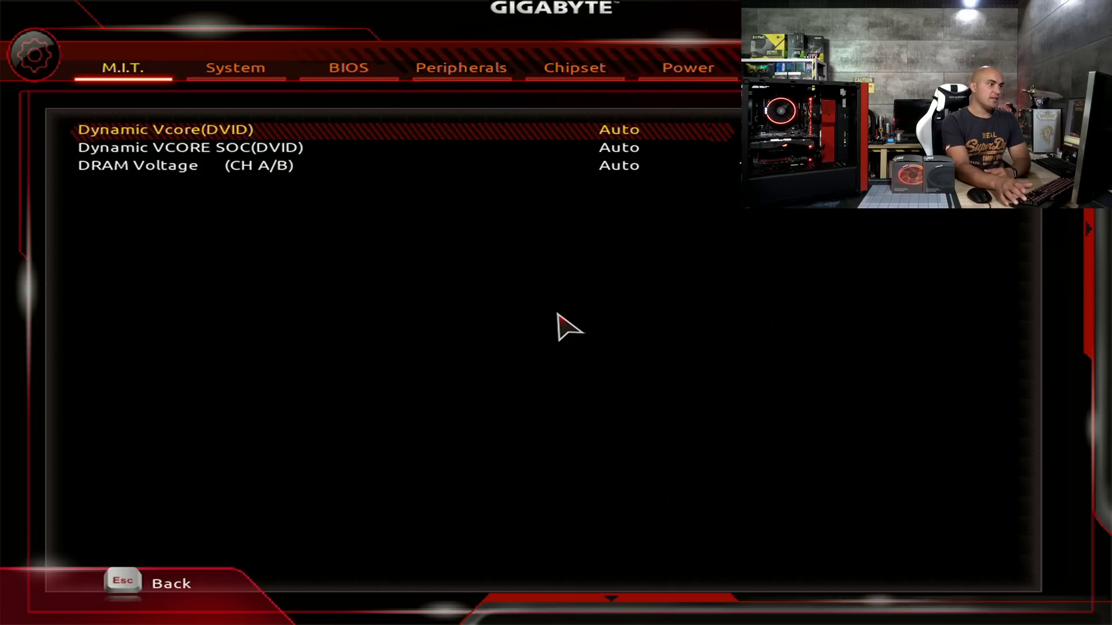
- Lower the Dynamic Vcore(DVID) offset to -0.300V
key(minus)
text(0.300)
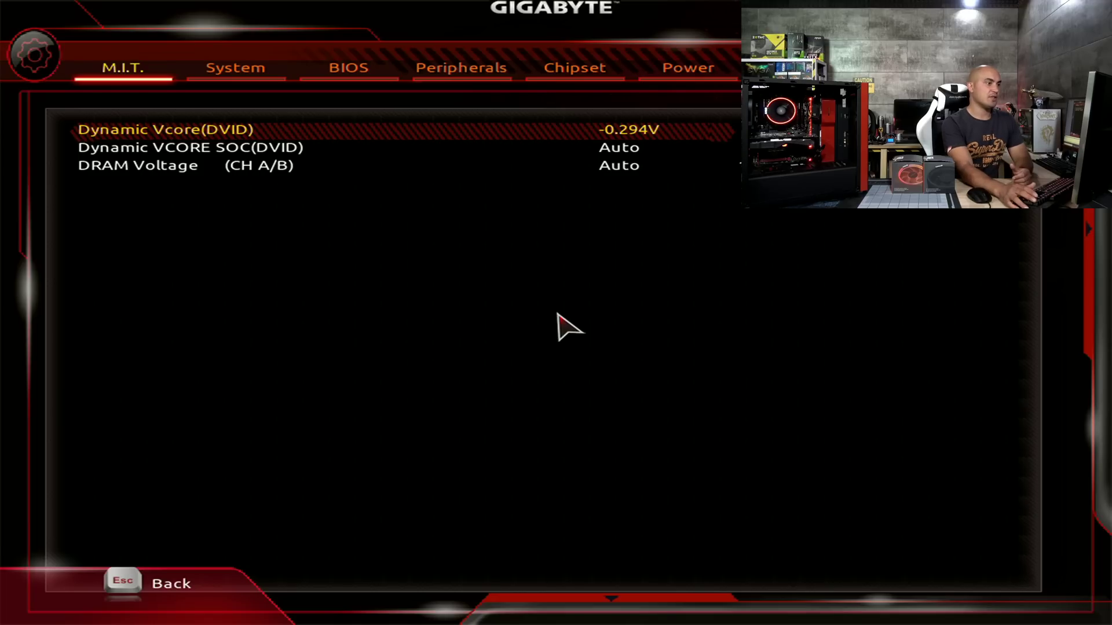
key(minus)
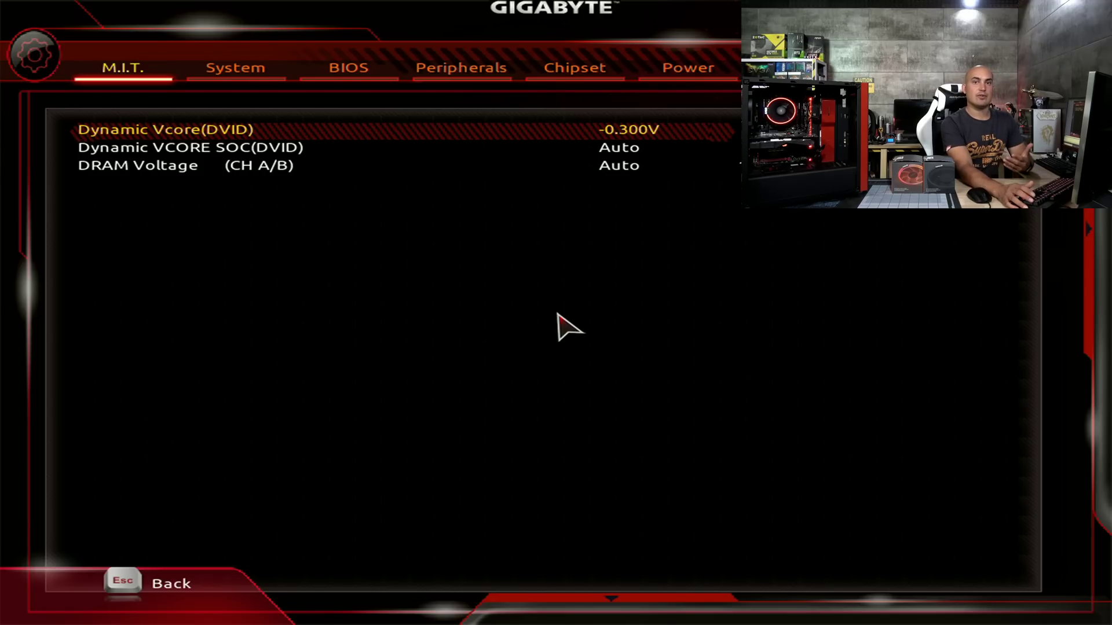
key(minus)
key(plus)
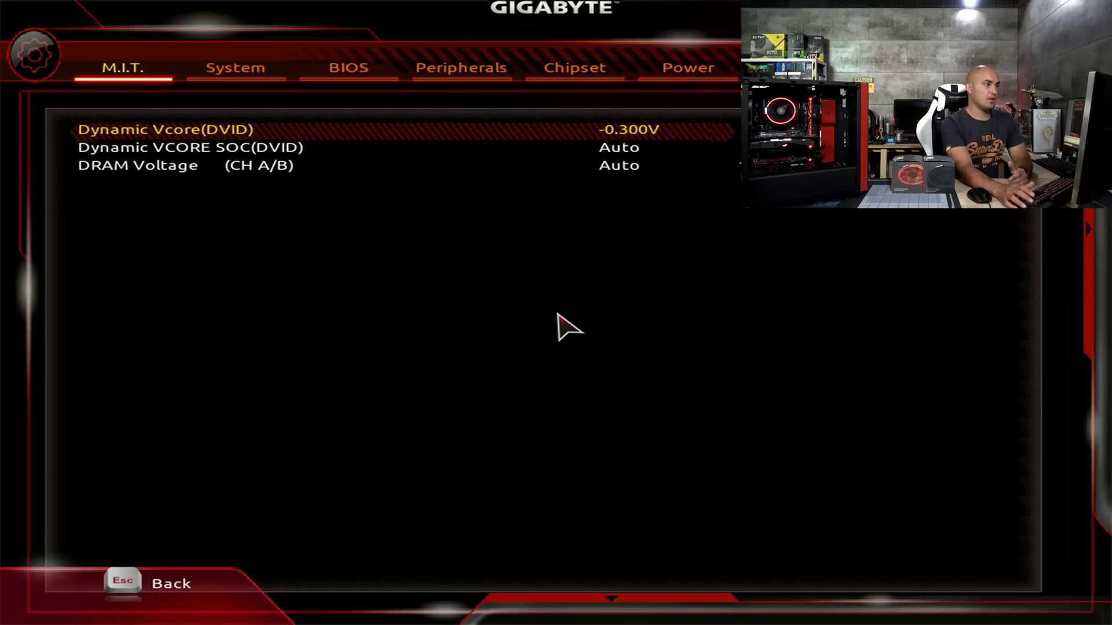
- Raise the Dynamic Vcore(DVID) offset step by step into the positive range, past +0.114V
key(plus)
key(plus)
key(plus)
key(plus)
key(plus)
key(plus)
key(plus)
key(plus)
key(plus)
key(plus)
key(plus)
key(plus)
key(plus)
key(plus)
key(plus)
key(plus)
key(plus)
key(plus)
key(plus)
key(plus)
key(plus)
key(plus)
key(plus)
key(plus)
key(plus)
key(plus)
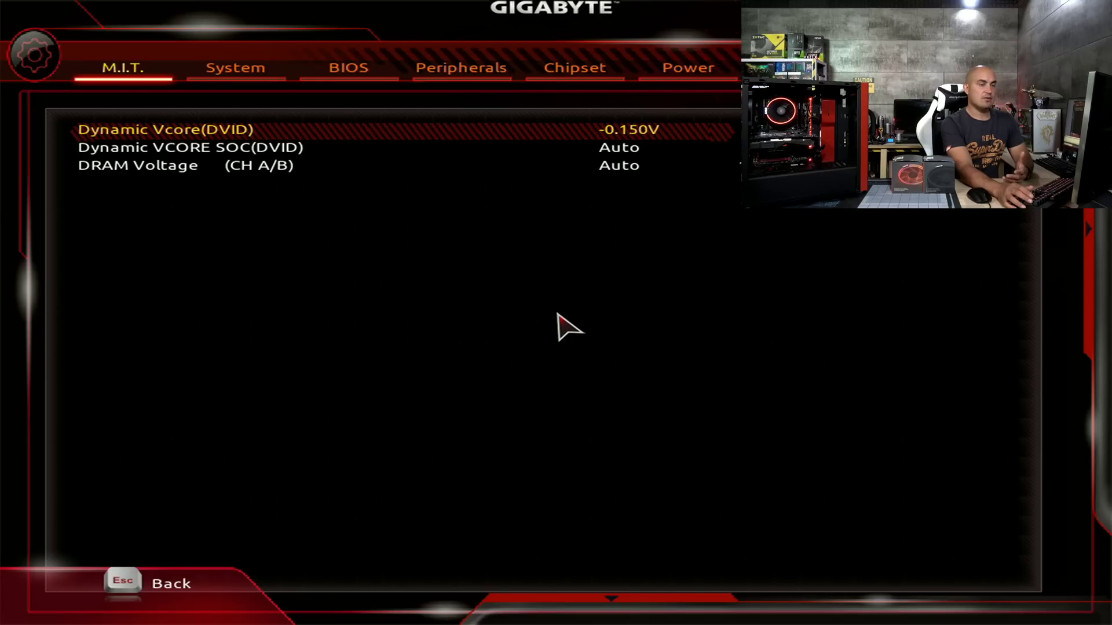
key(plus)
key(plus)
key(plus)
key(plus)
key(plus)
key(plus)
key(plus)
key(plus)
key(plus)
key(plus)
key(plus)
key(plus)
key(plus)
key(plus)
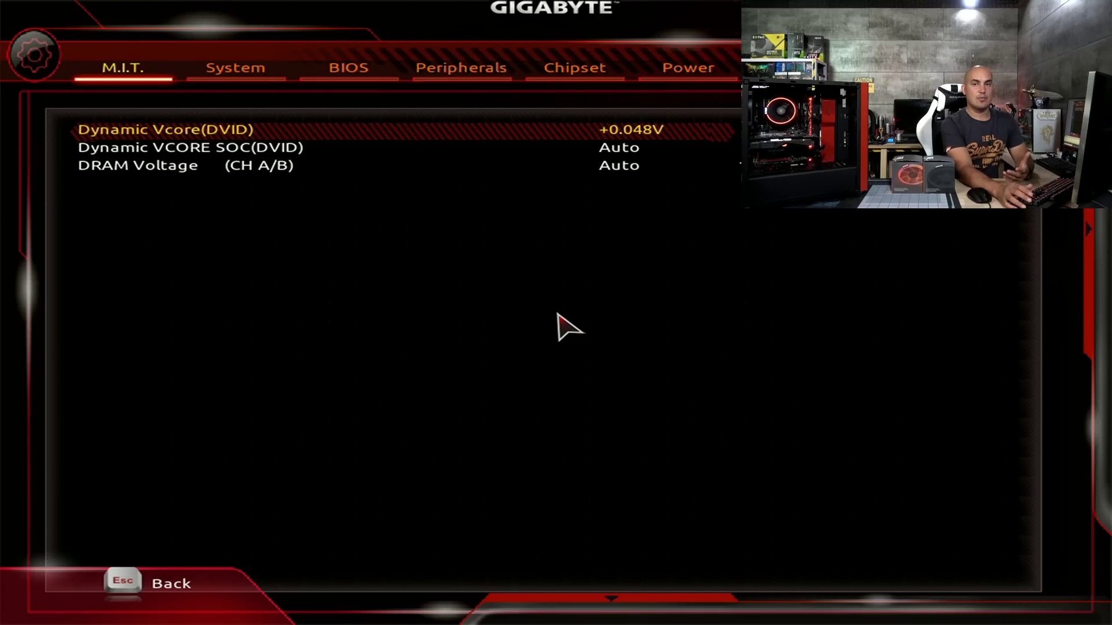
key(plus)
key(plus)
key(plus)
key(plus)
key(plus)
key(plus)
key(plus)
key(plus)
key(plus)
key(plus)
key(plus)
key(plus)
key(plus)
key(plus)
key(plus)
key(plus)
key(plus)
key(plus)
key(plus)
key(plus)
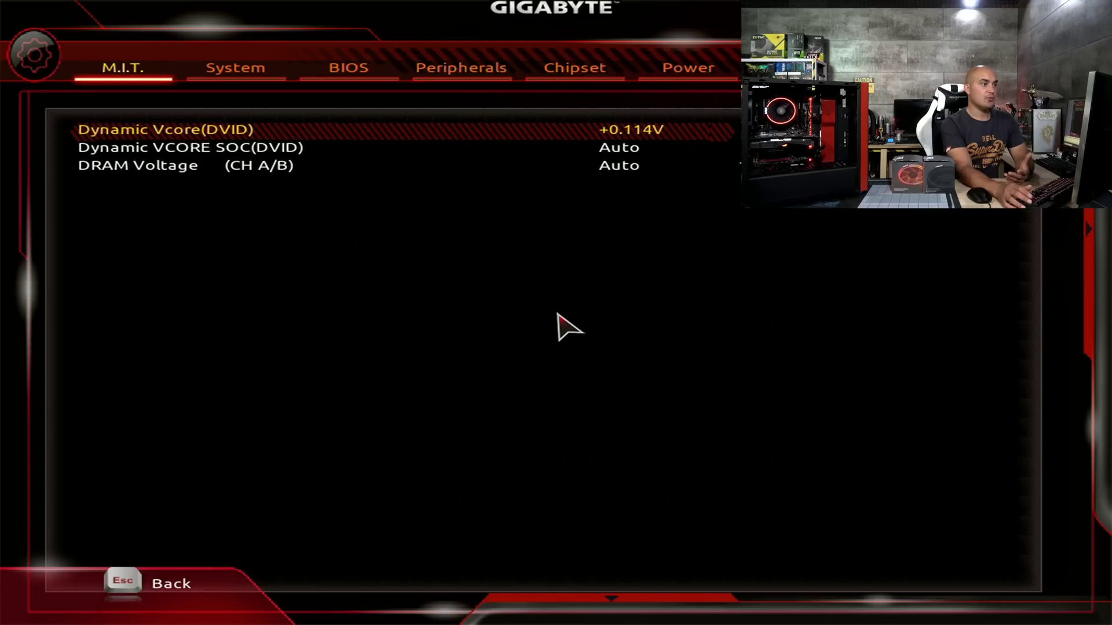
key(plus)
key(plus)
key(plus)
key(plus)
key(plus)
key(plus)
key(plus)
key(plus)
key(plus)
key(plus)
key(plus)
key(plus)
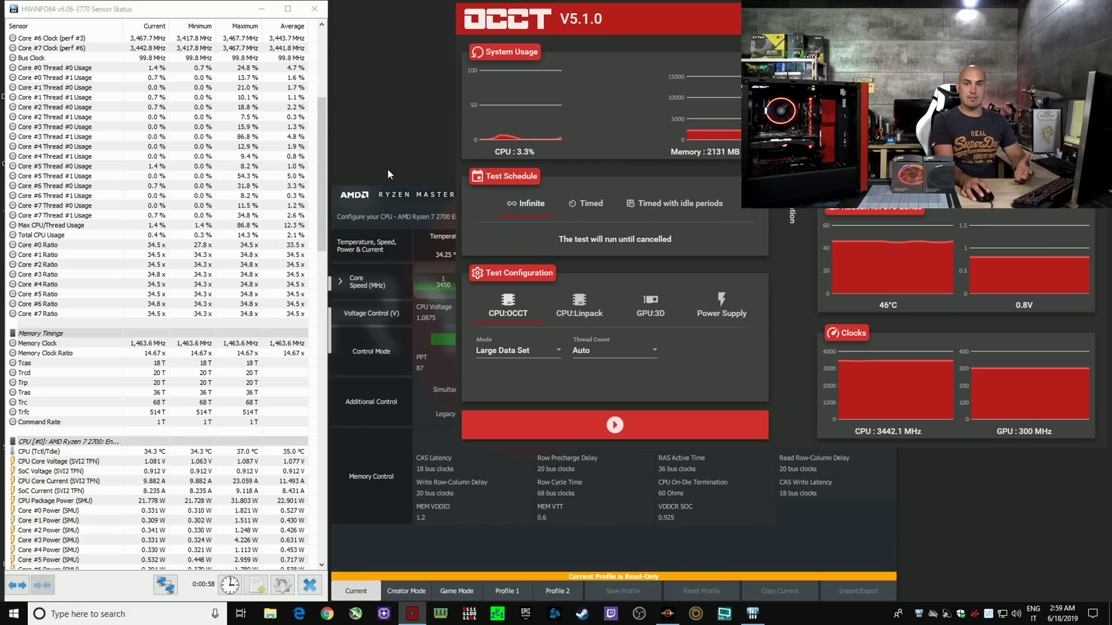
- Switch to Ryzen Master in Windows, open Profile 1 and choose the Manual control mode
click(394, 187)
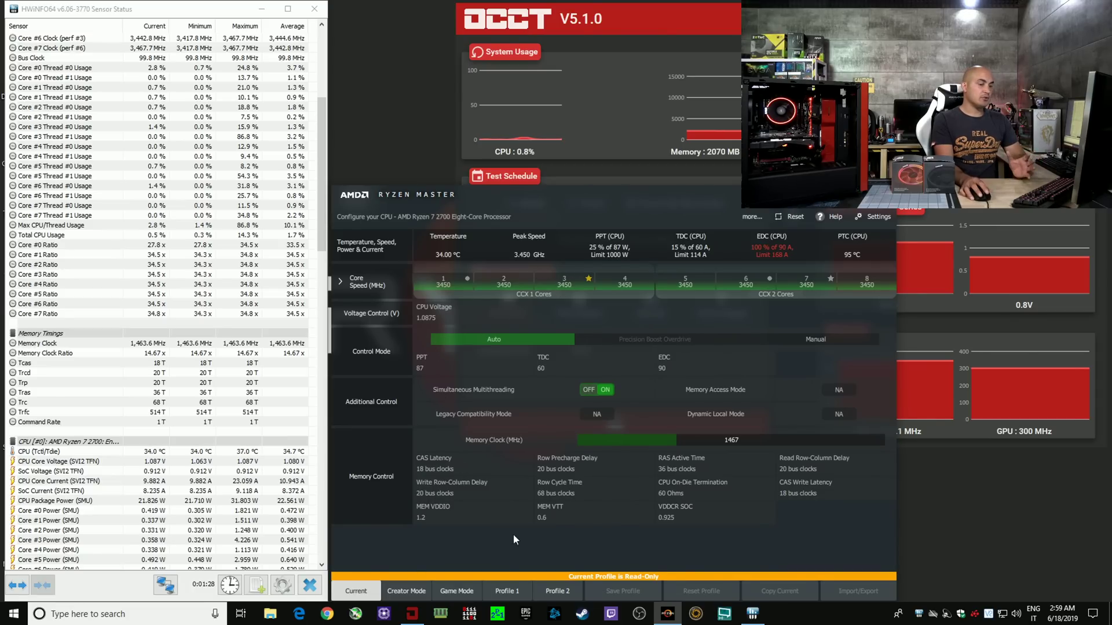
click(453, 589)
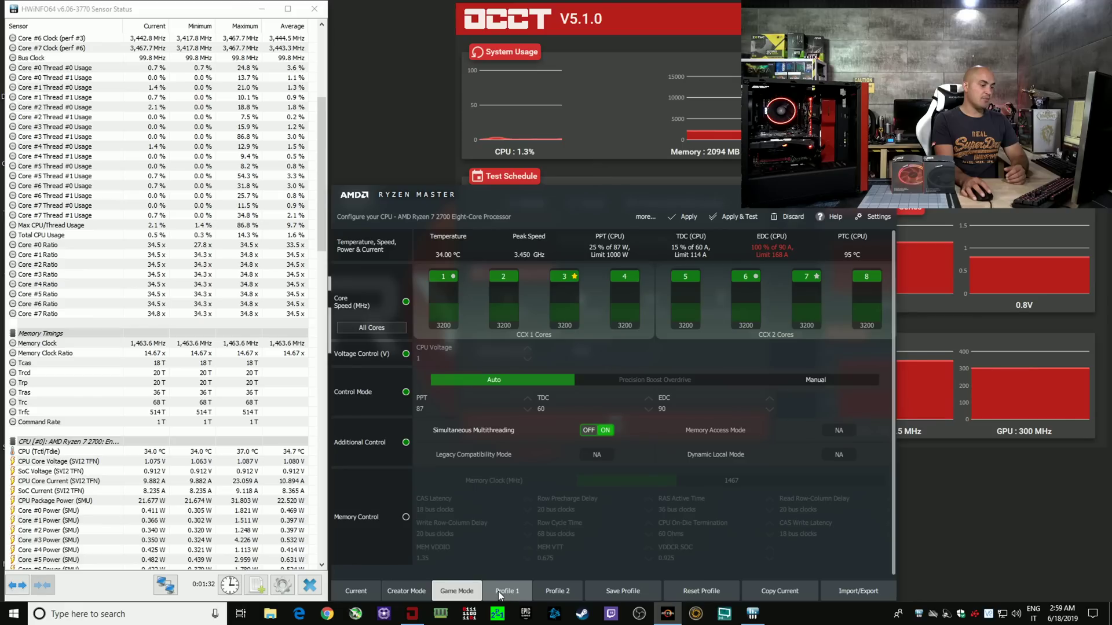
click(501, 592)
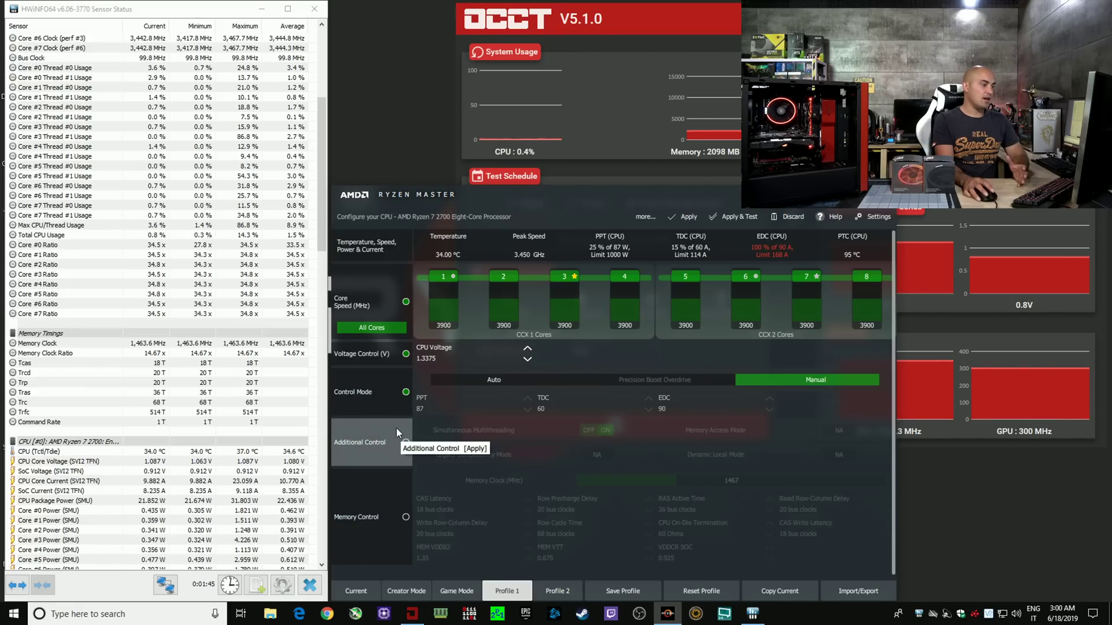
click(755, 382)
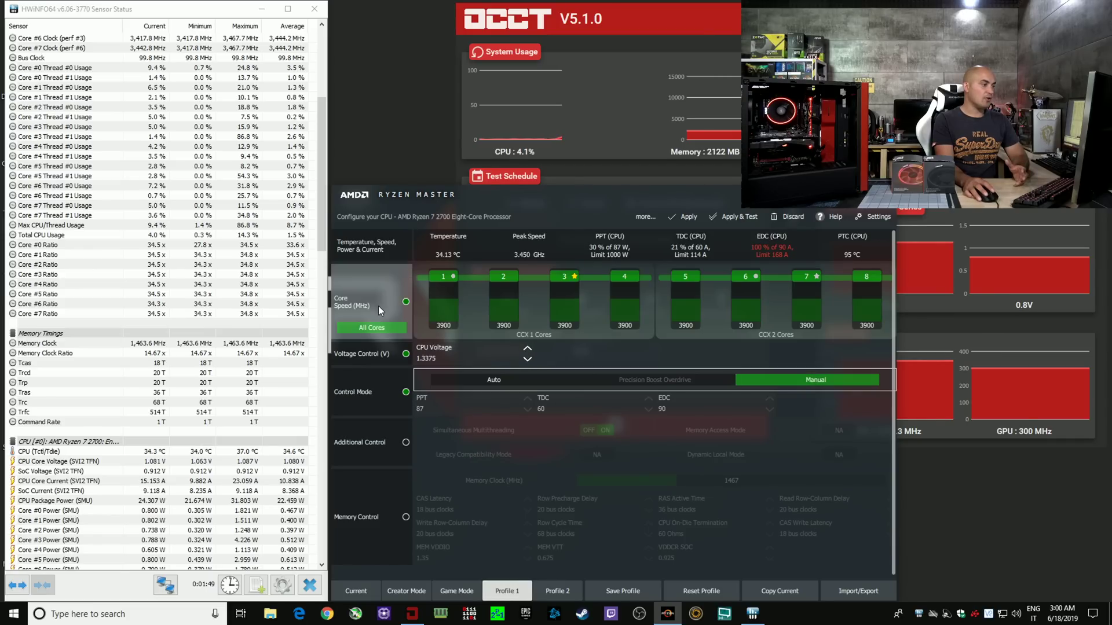
- Set the speed of all cores in Profile 1 to 3700 MHz
mouse_move(446, 300)
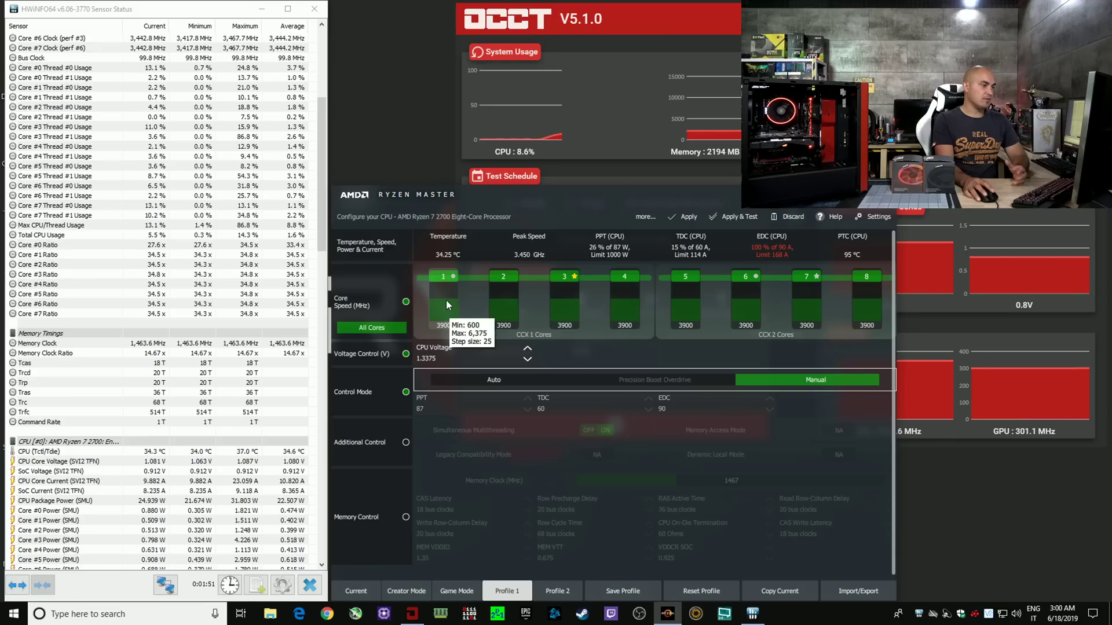
click(446, 300)
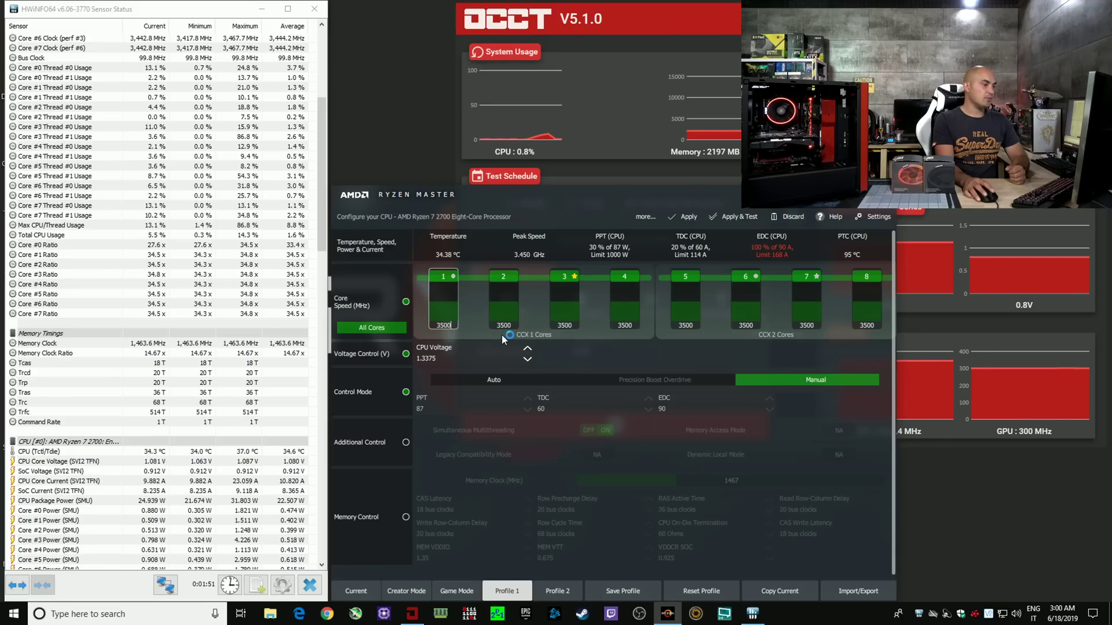
key(BackSpace)
key(BackSpace)
key(BackSpace)
key(BackSpace)
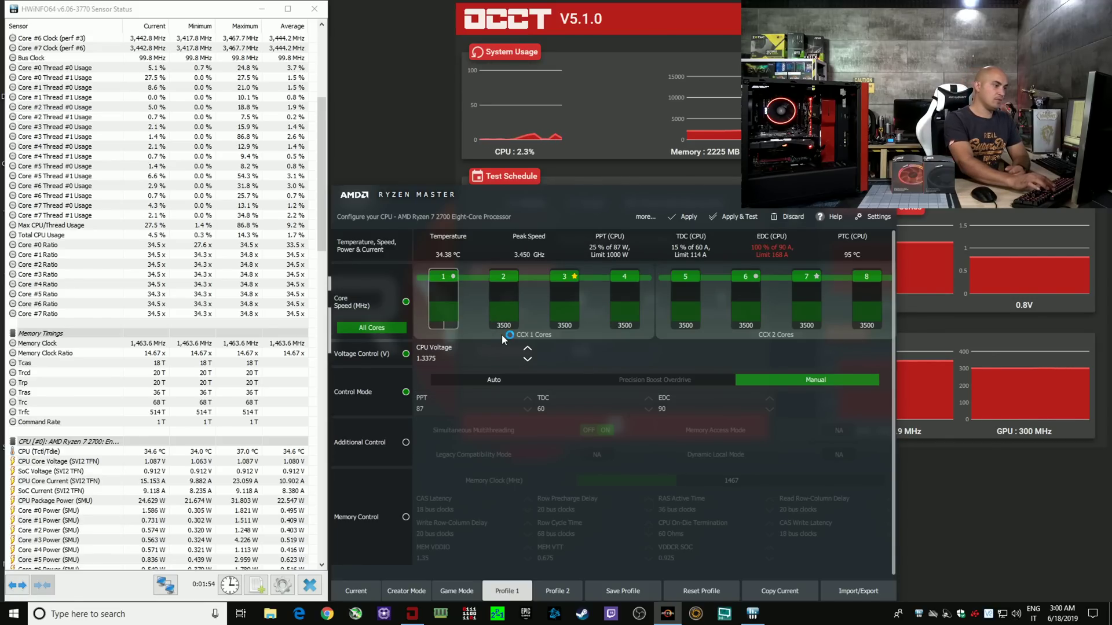
text(3700)
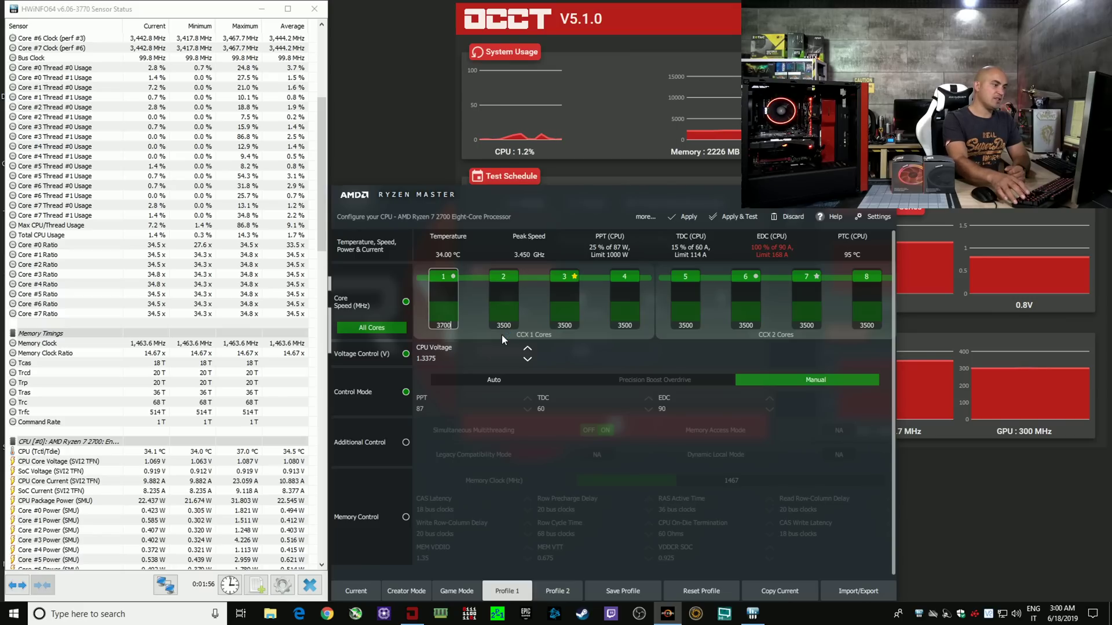
key(Return)
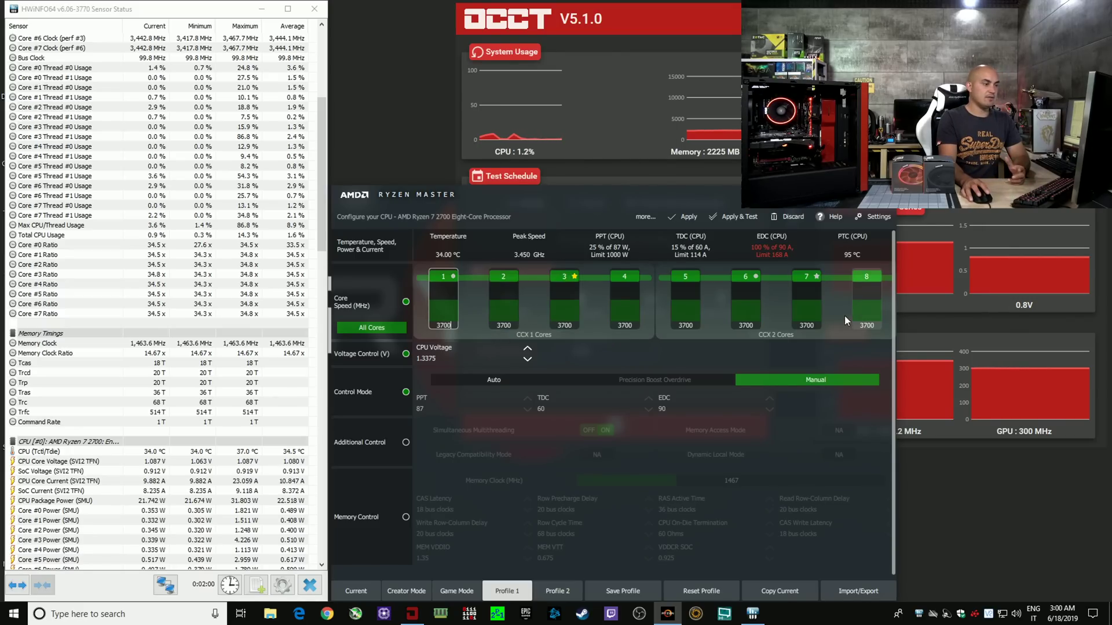
- Lower the CPU Voltage of Profile 1 to 1.325 V and apply the profile
click(527, 360)
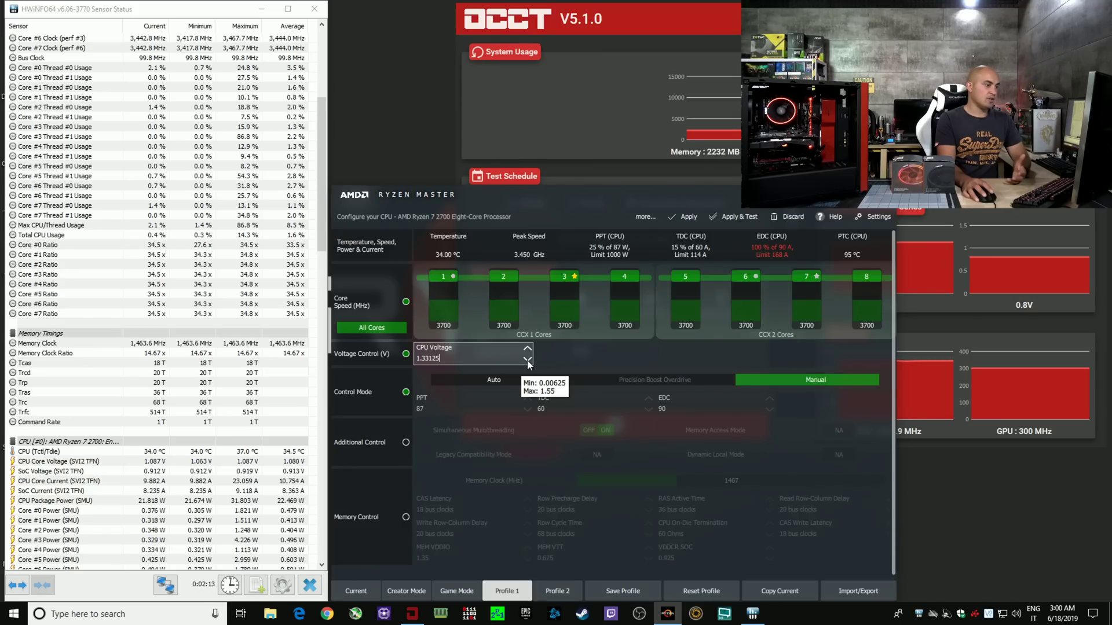
click(527, 359)
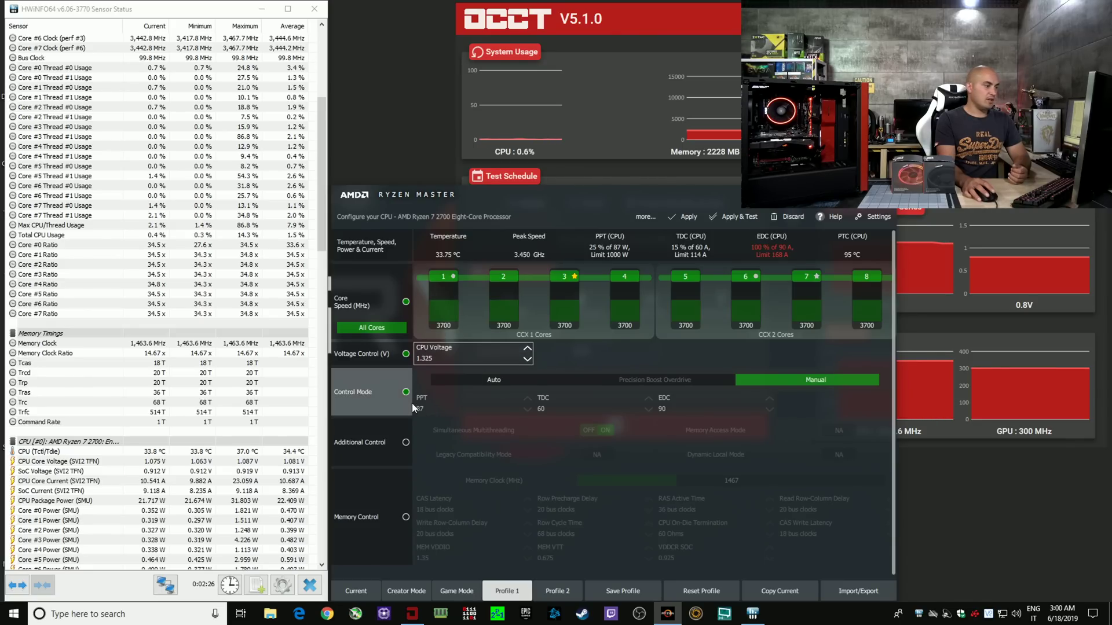
click(689, 218)
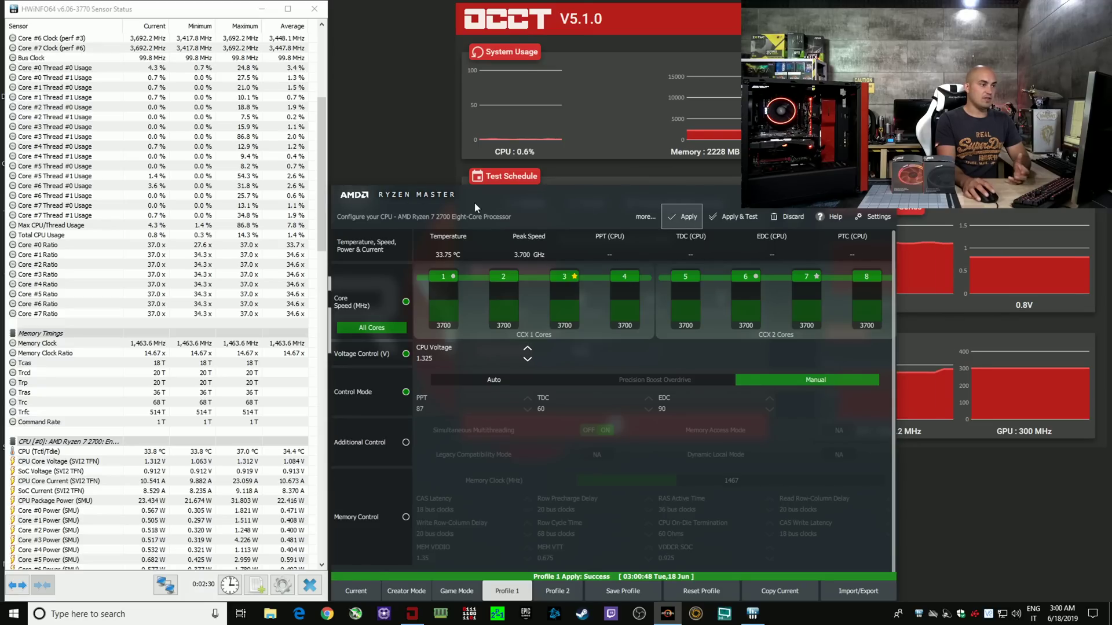
- Switch to OCCT and start the infinite CPU:OCCT stress test with the Large Data Set
click(661, 32)
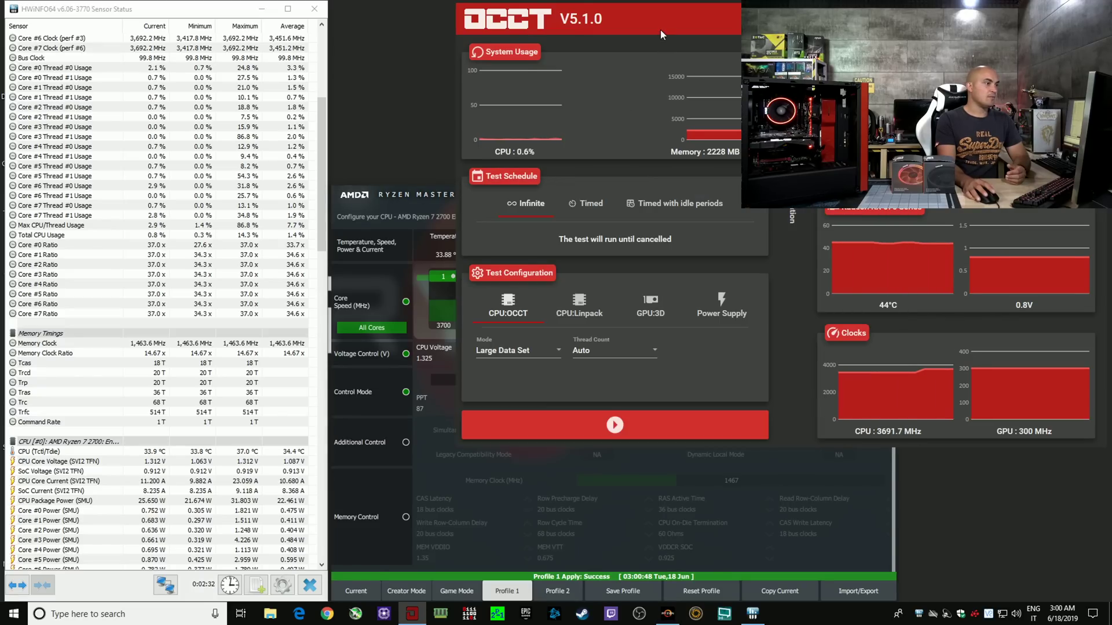
click(615, 426)
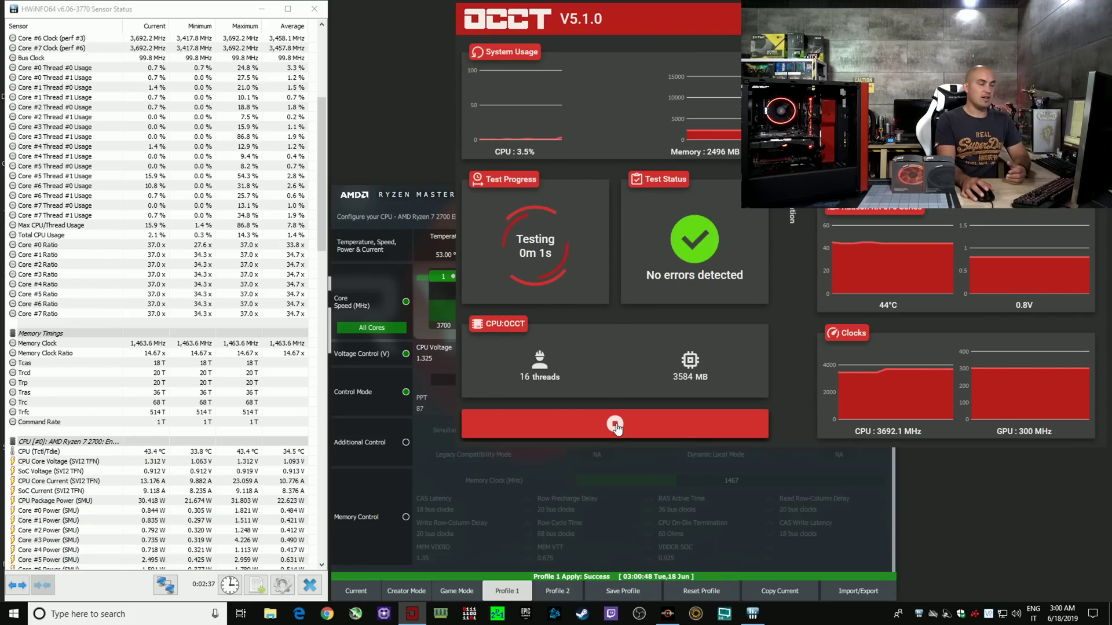
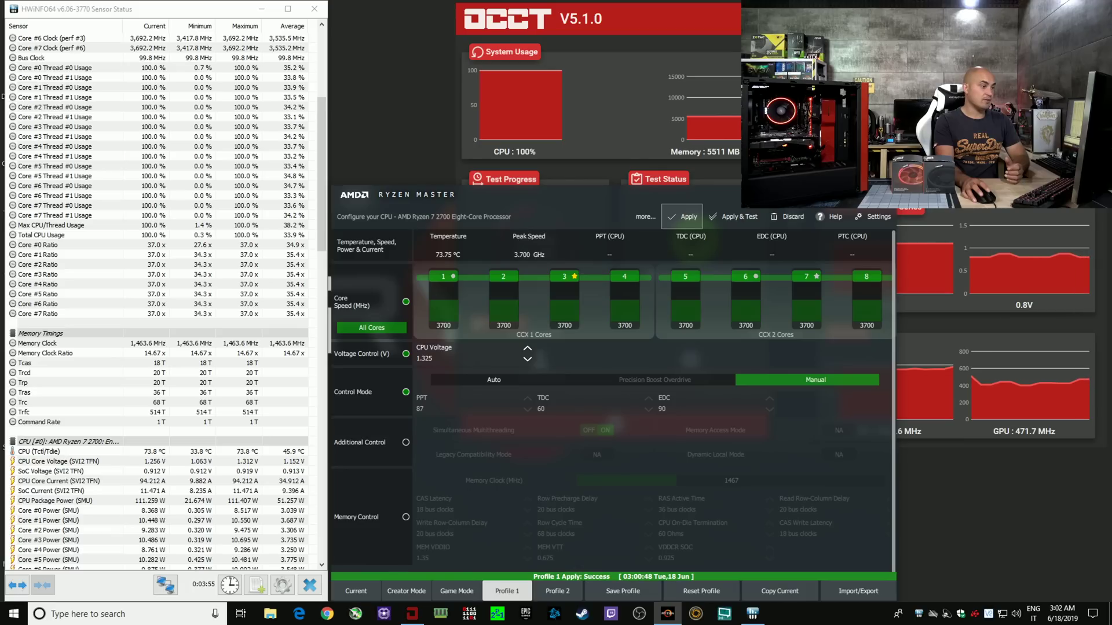
- With the stress test running, apply 3750 MHz to all cores in Ryzen Master and return to OCCT to check the test status
click(454, 326)
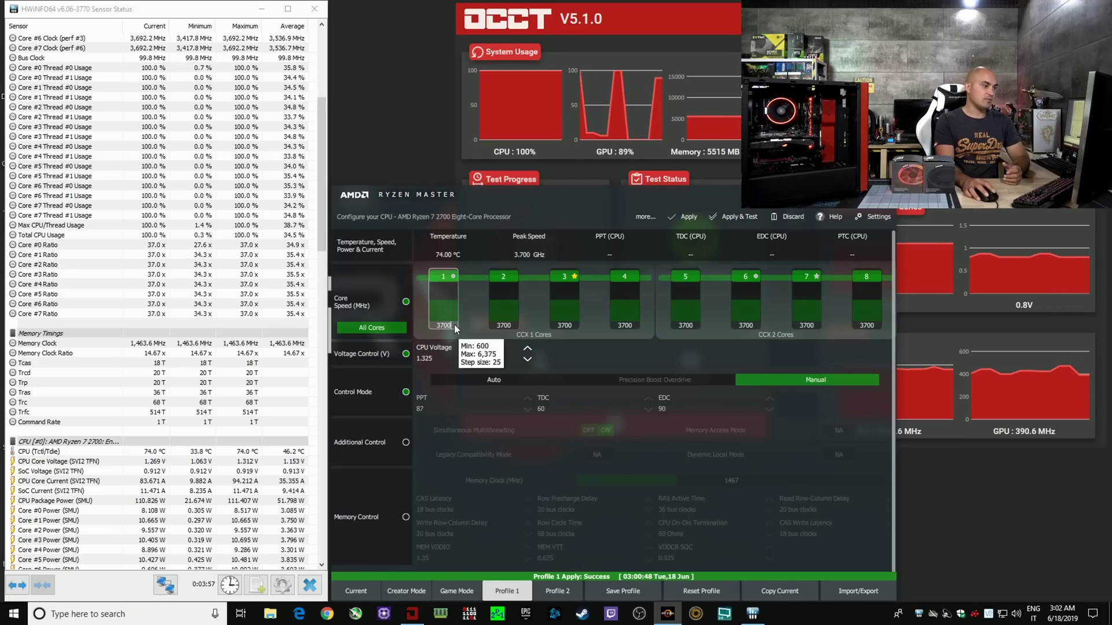
key(BackSpace)
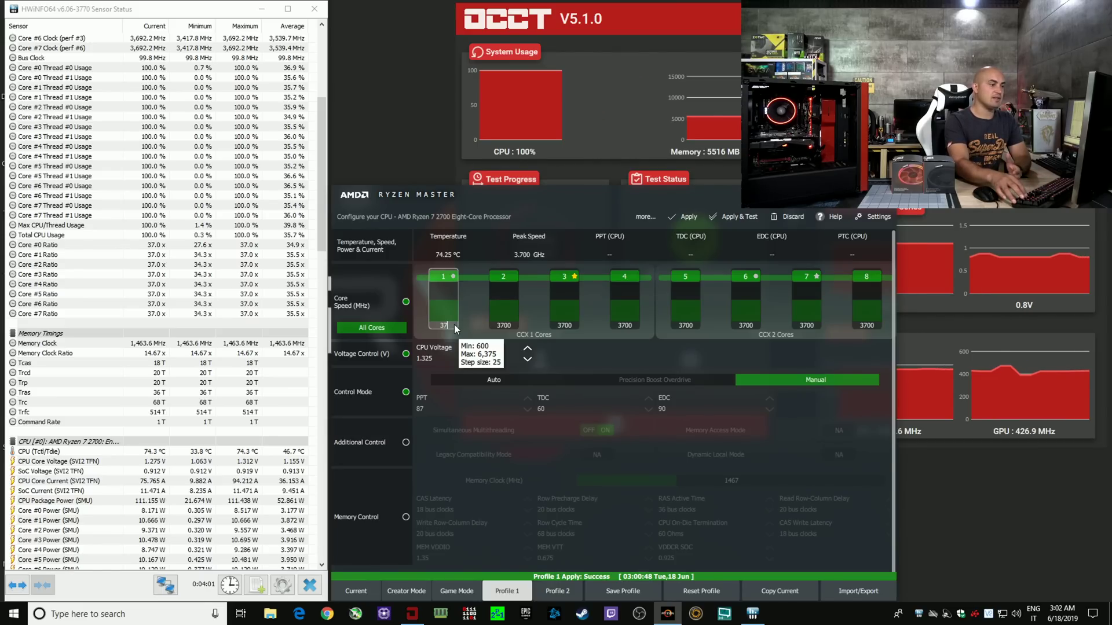
text(50)
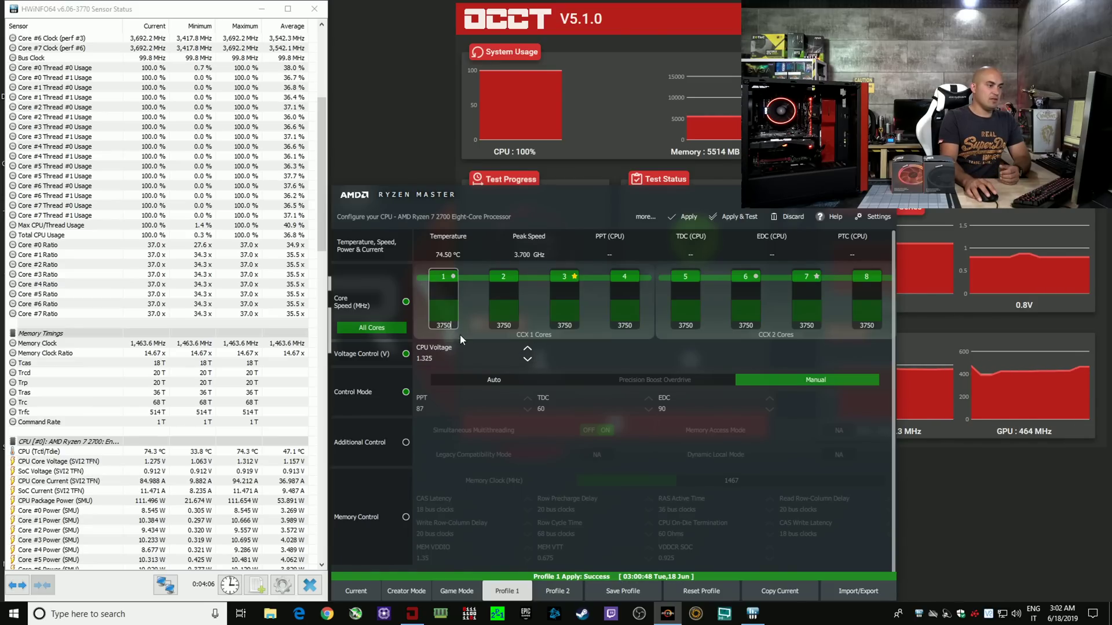
click(689, 218)
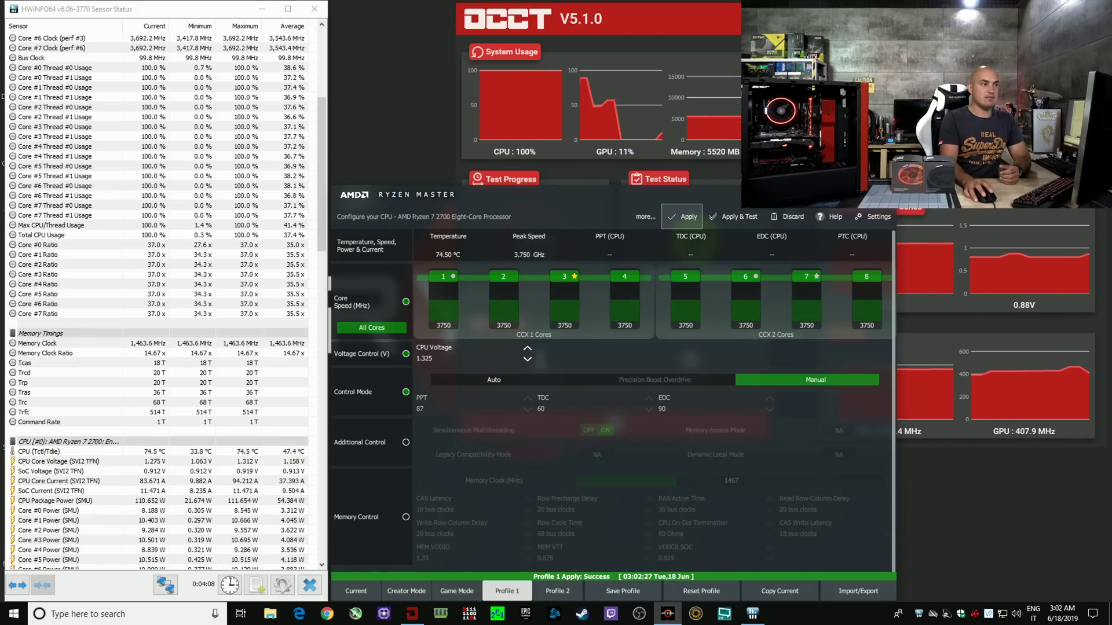
click(739, 29)
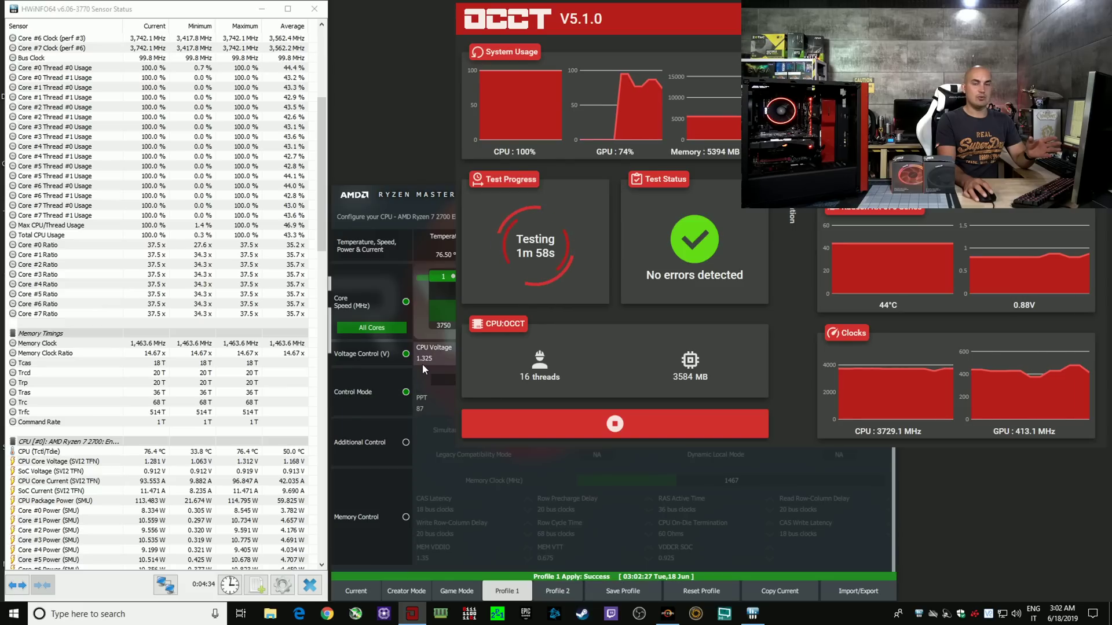
mouse_move(423, 364)
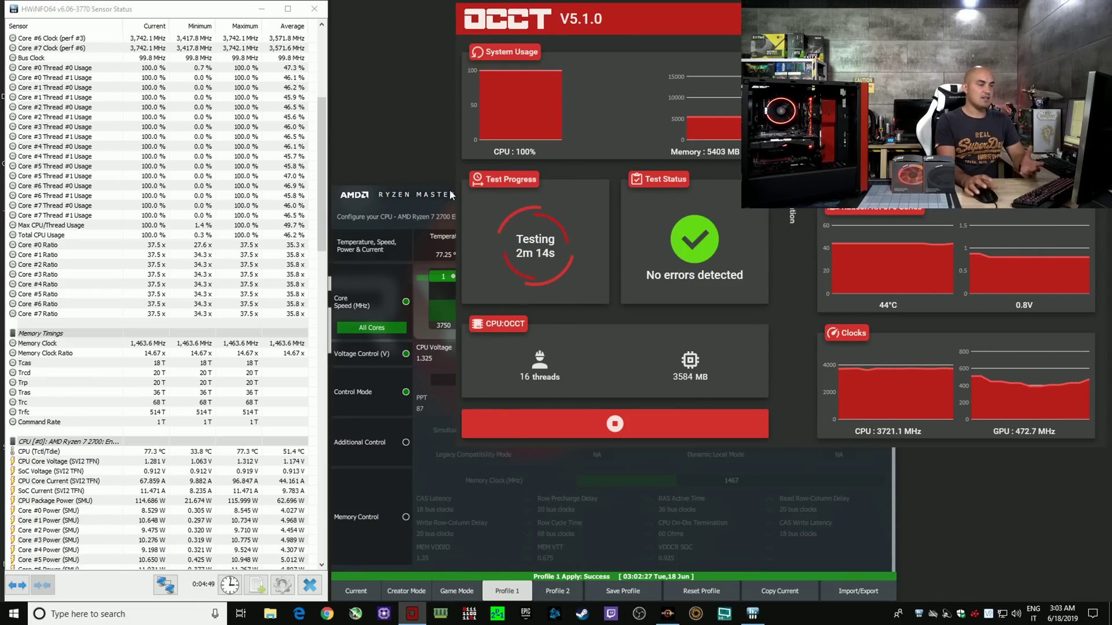
- Switch back to Ryzen Master, set all cores in Profile 1 to 3900 MHz and apply it while the stress test runs
click(416, 335)
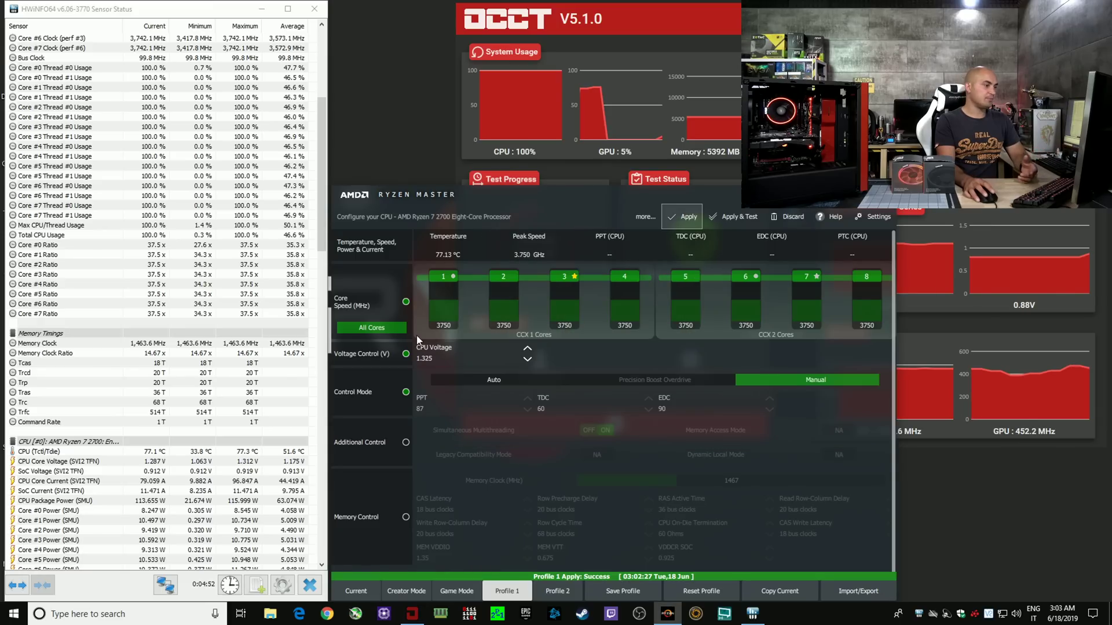
click(444, 324)
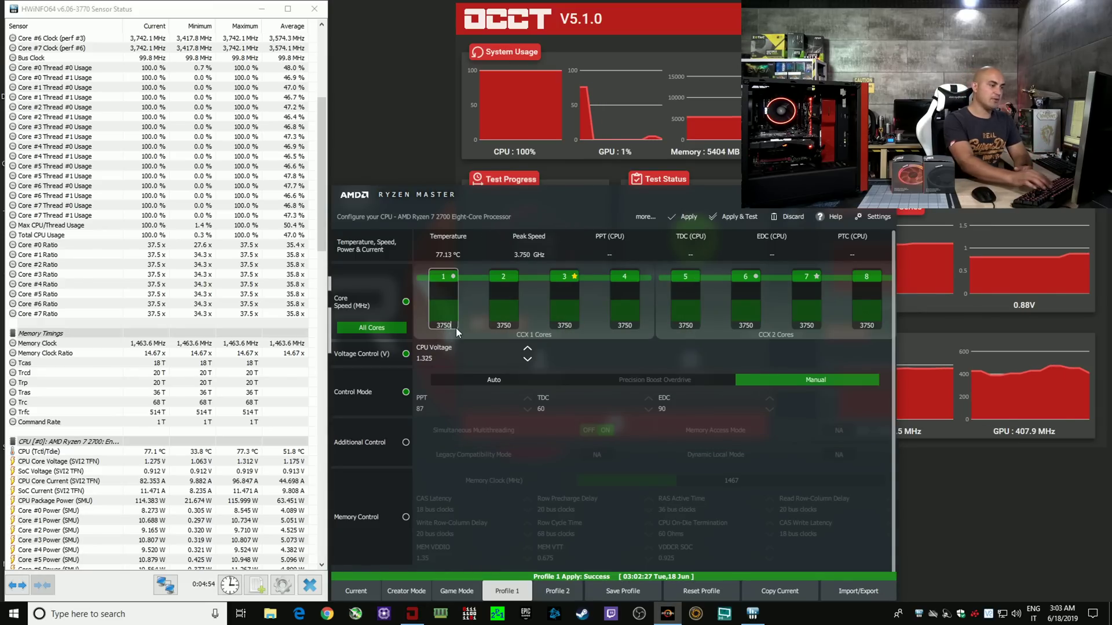
key(BackSpace)
key(BackSpace)
key(BackSpace)
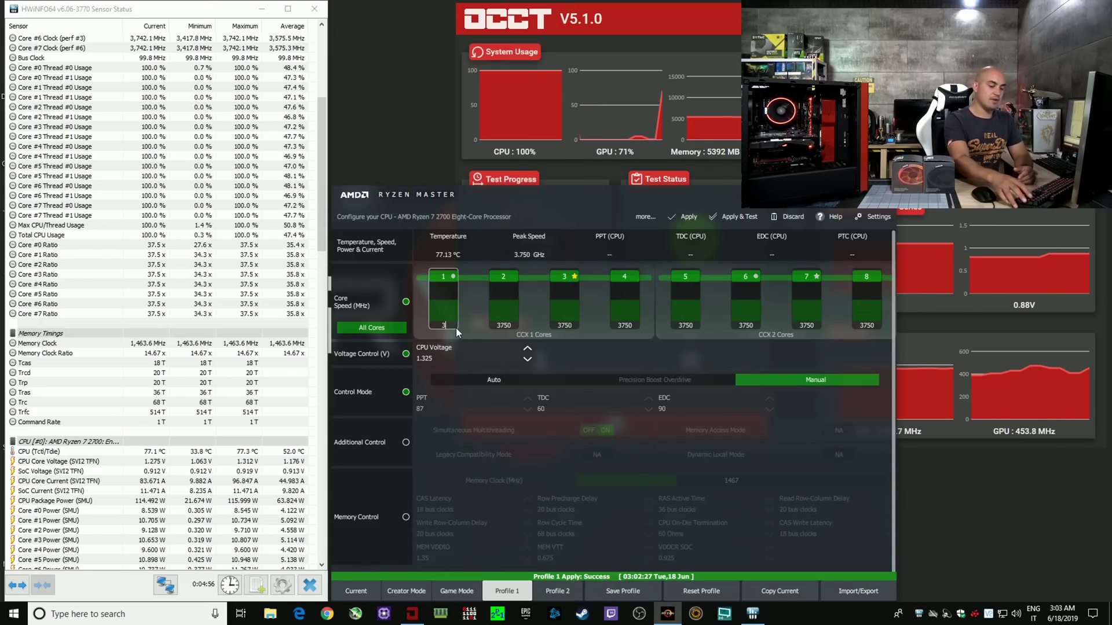
text(900)
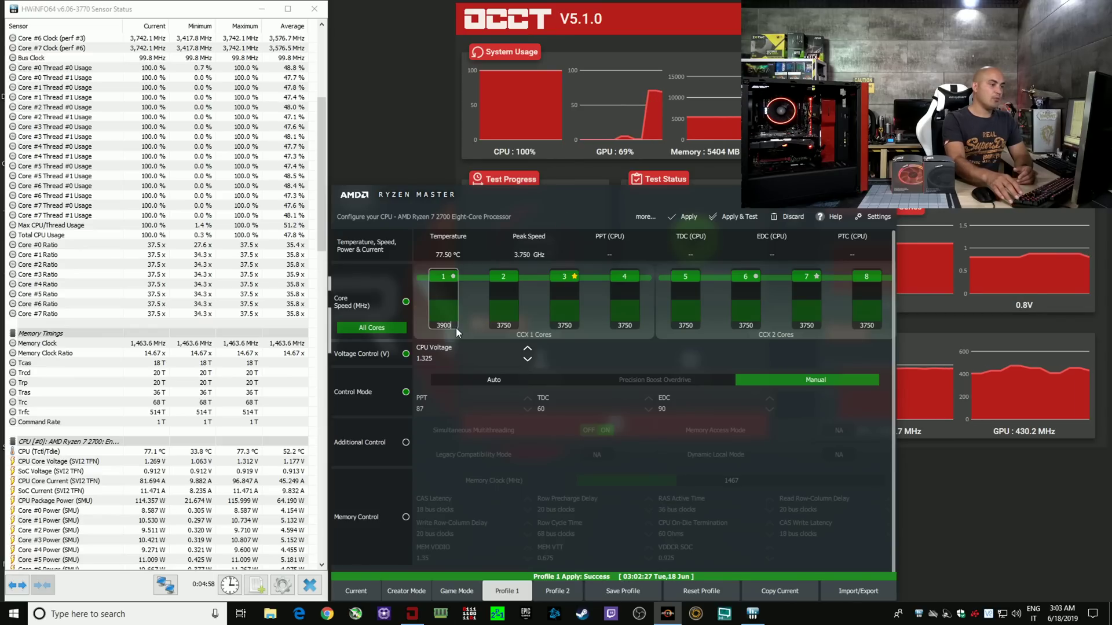
key(Return)
click(682, 218)
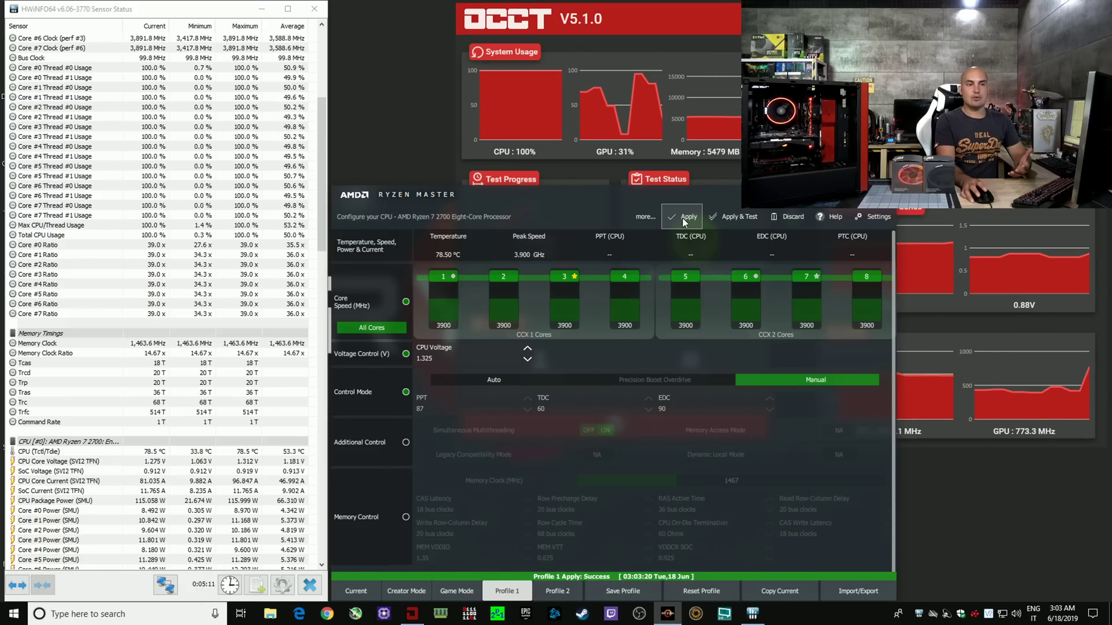
- Check the stress test status in OCCT and return to Ryzen Master to save the settings in Profile 1
mouse_move(453, 350)
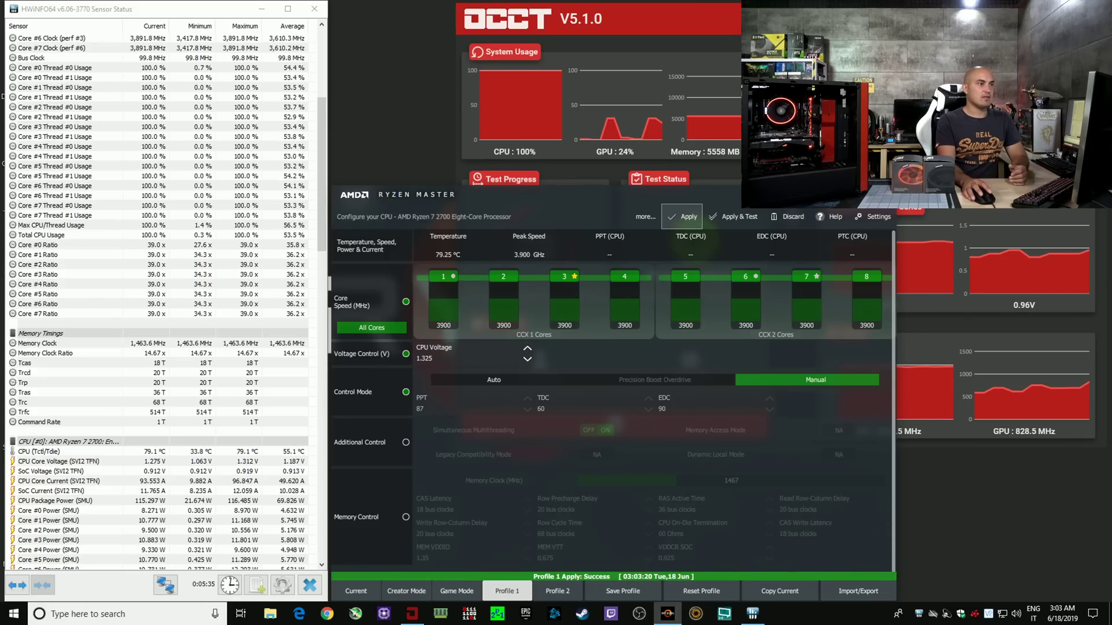
click(701, 180)
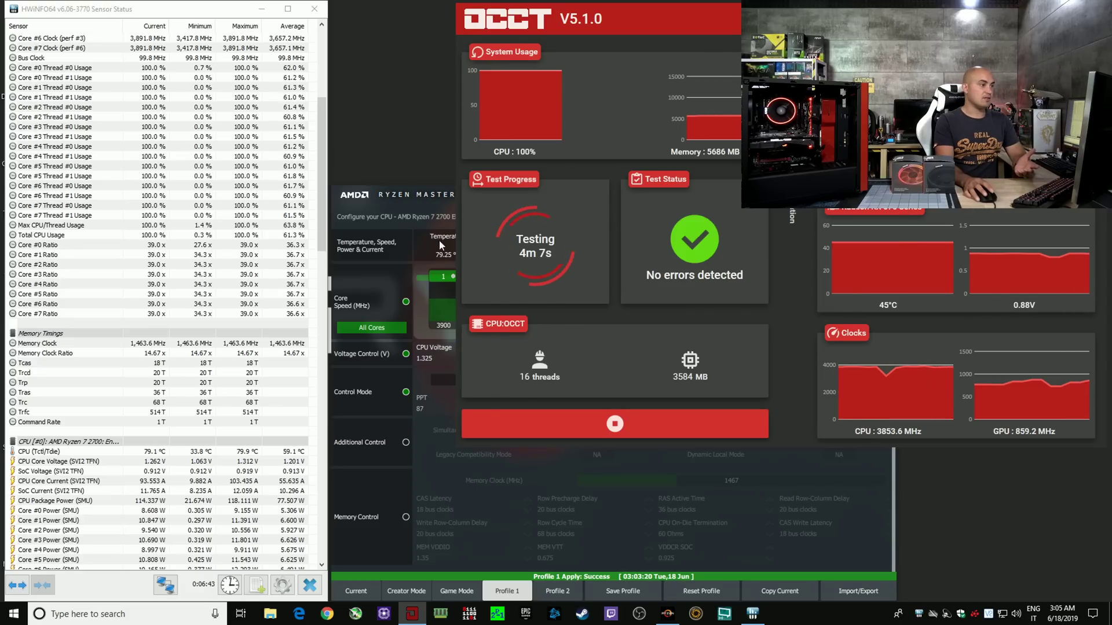
click(440, 202)
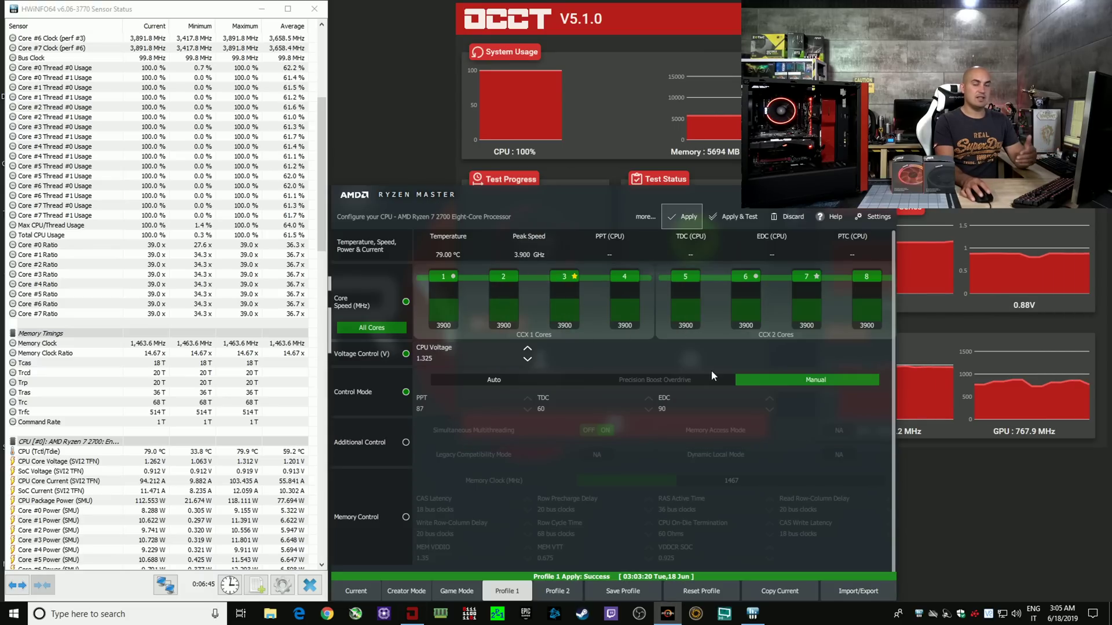
click(630, 589)
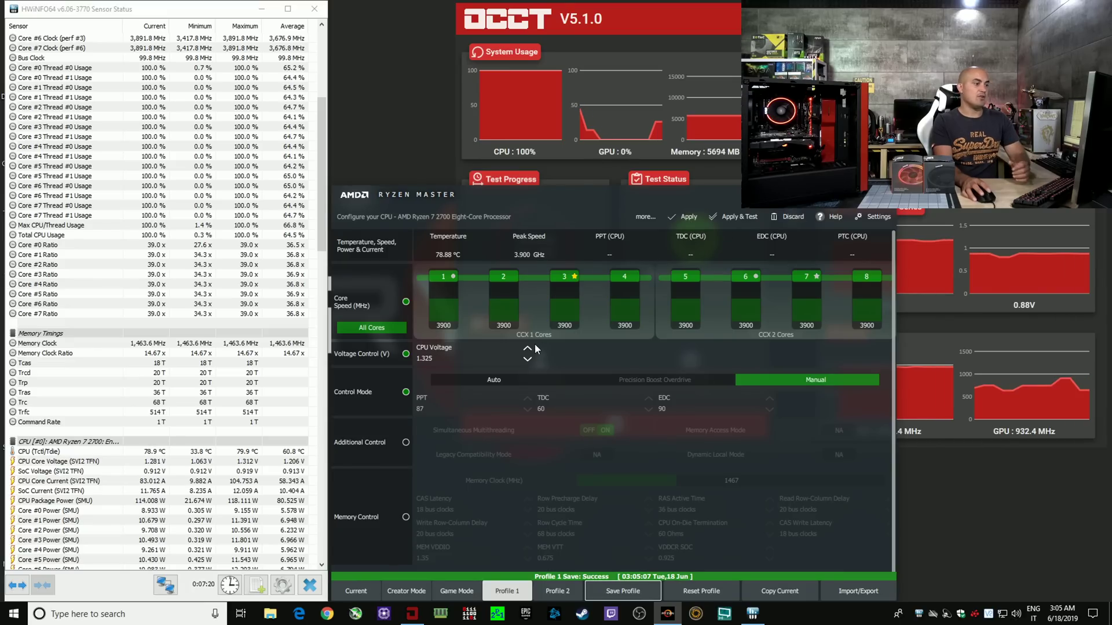
click(629, 594)
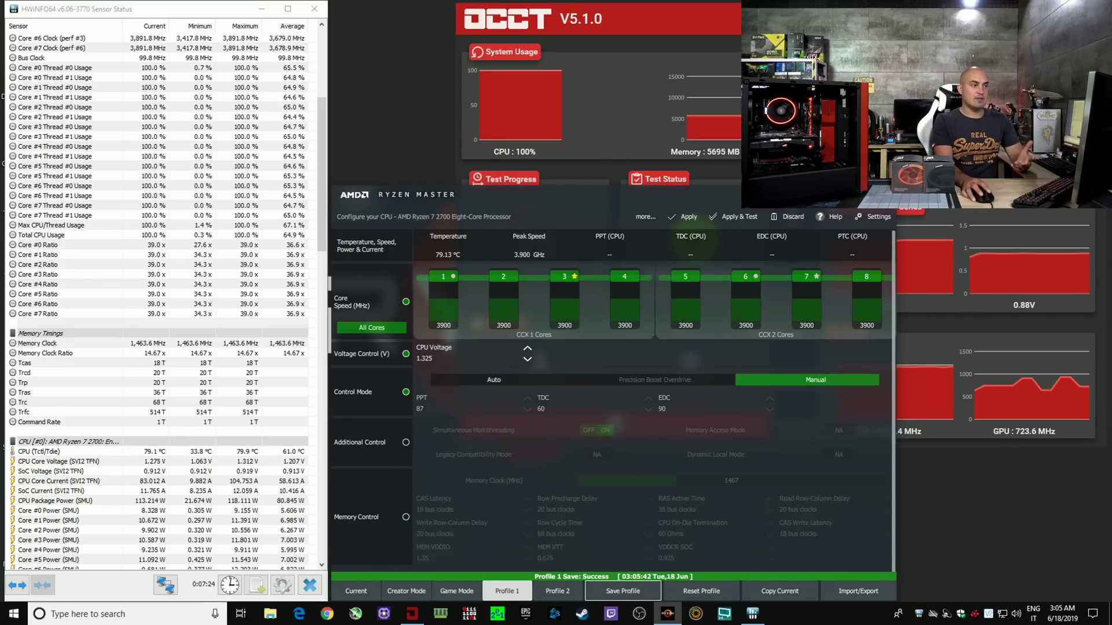